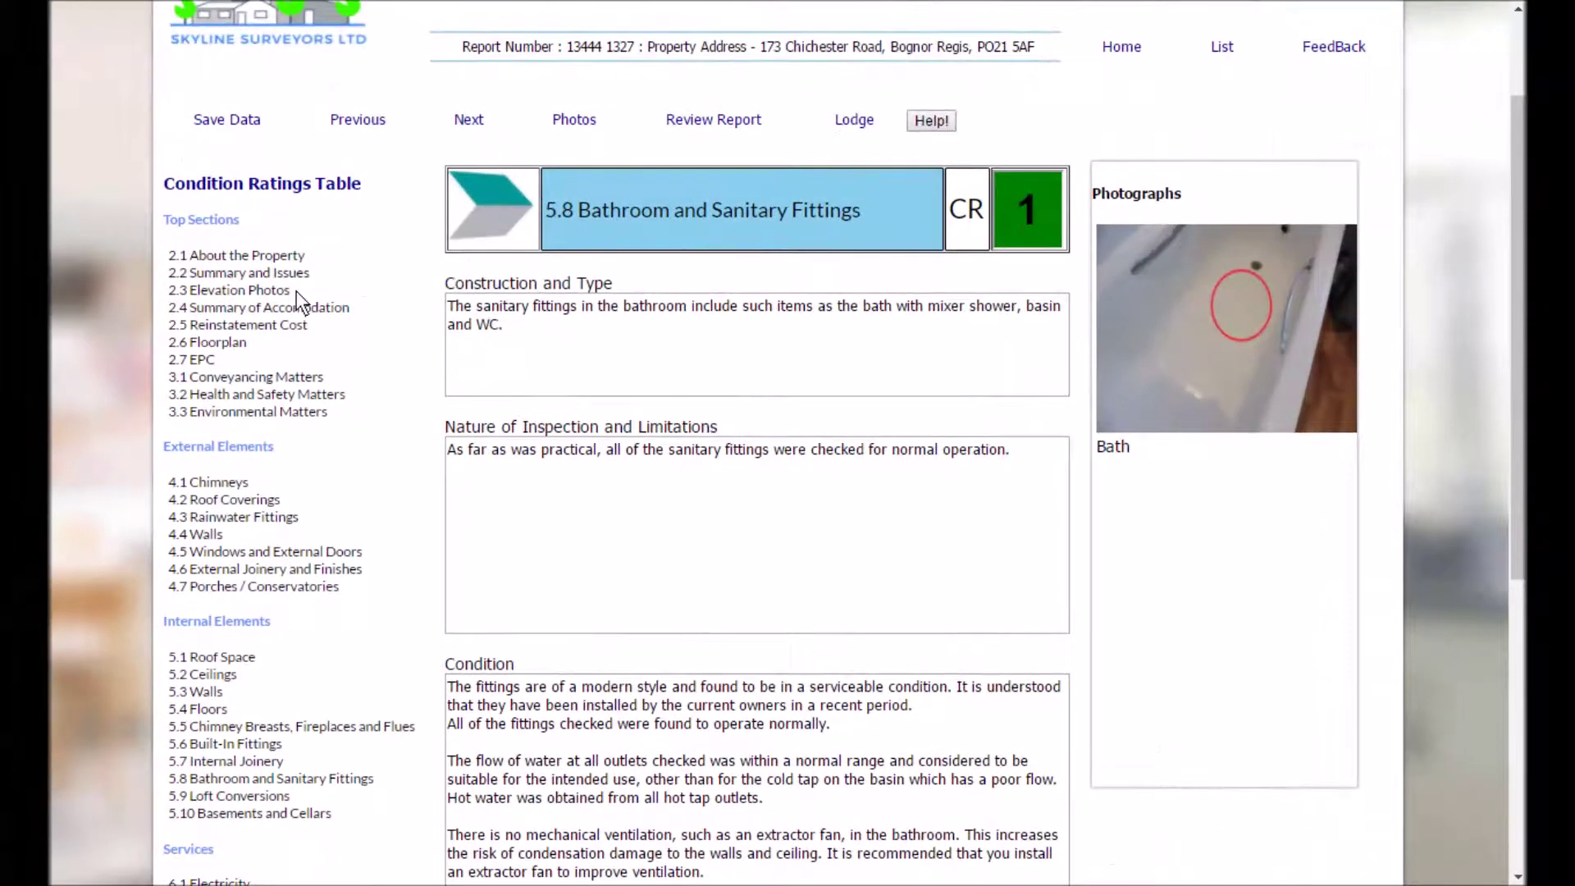
Browse report sections 2.3 Elevation Photos, 5.7 Internal Joinery and 6.1 Electricity.
left_click(243, 289)
scroll(255, 329, "down", 4)
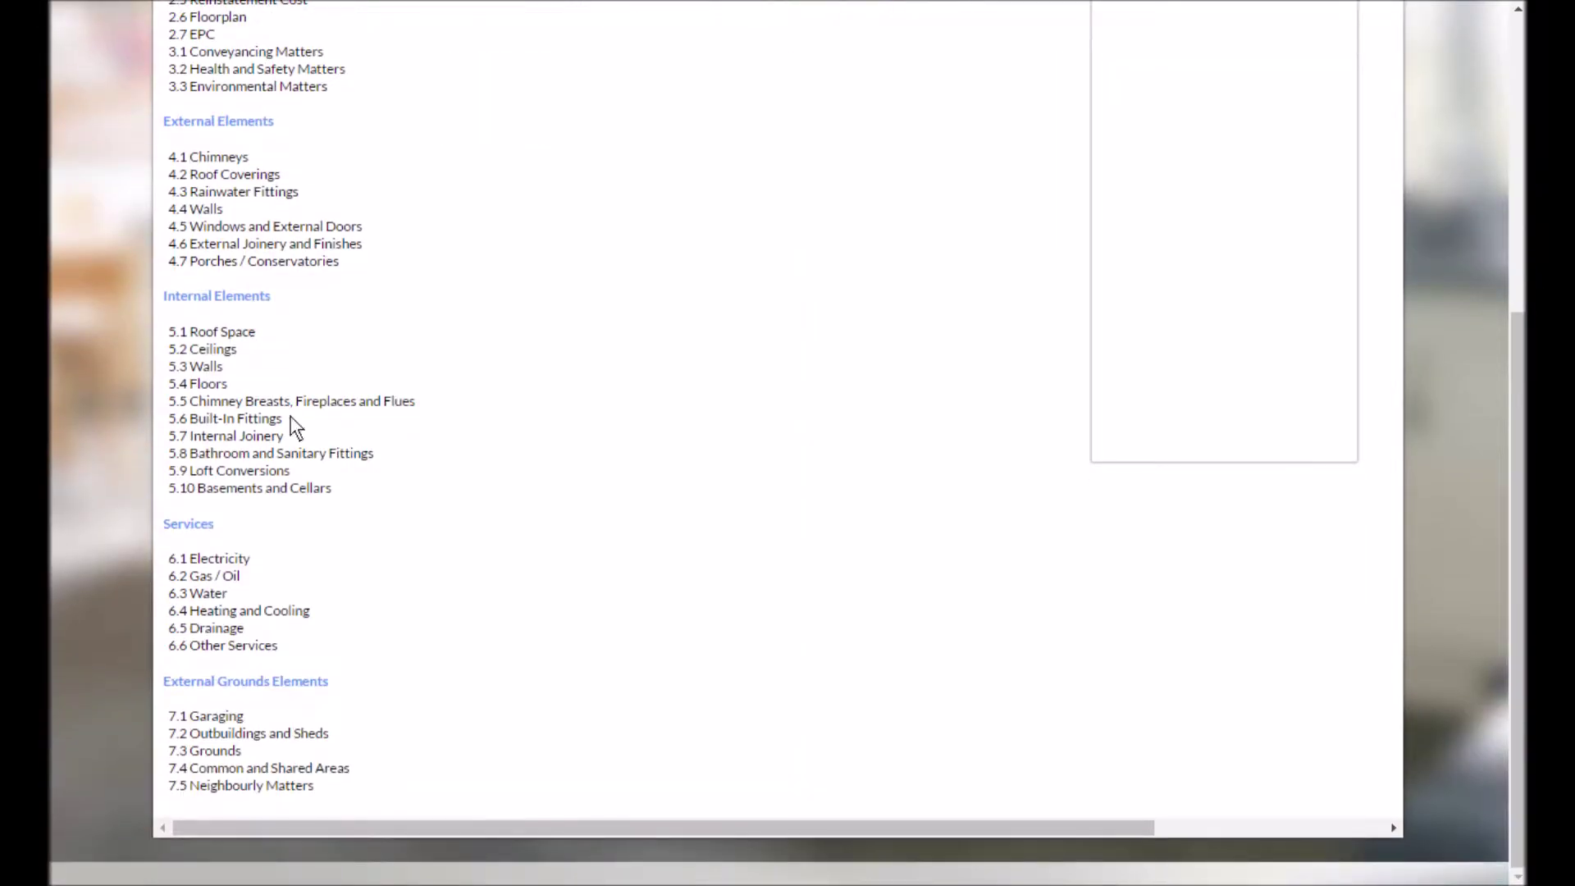
left_click(238, 435)
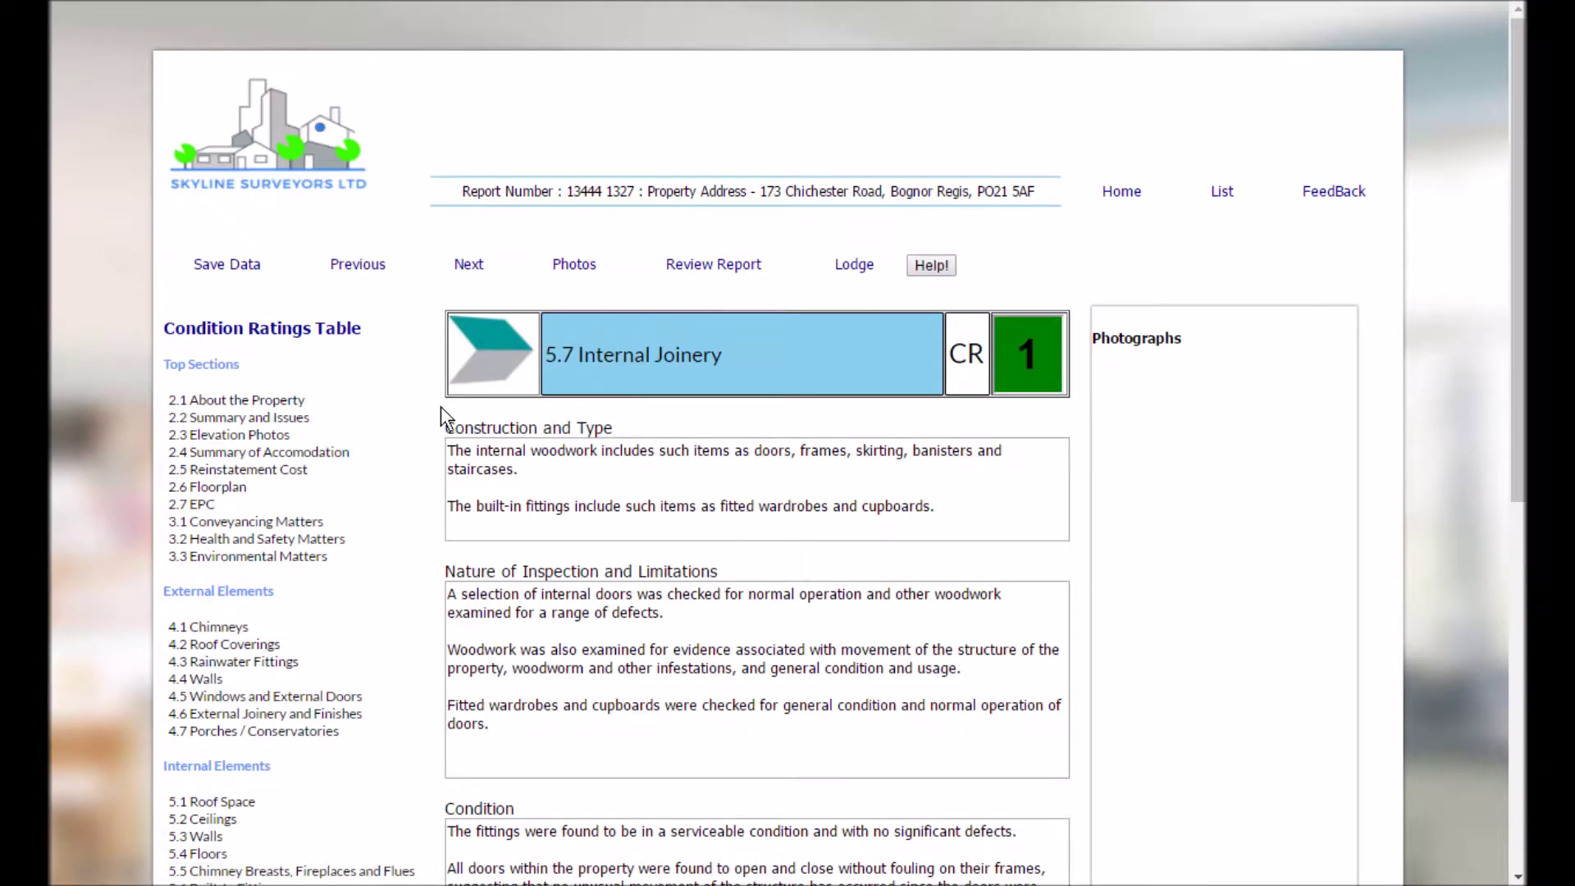
scroll(427, 414, "down", 7)
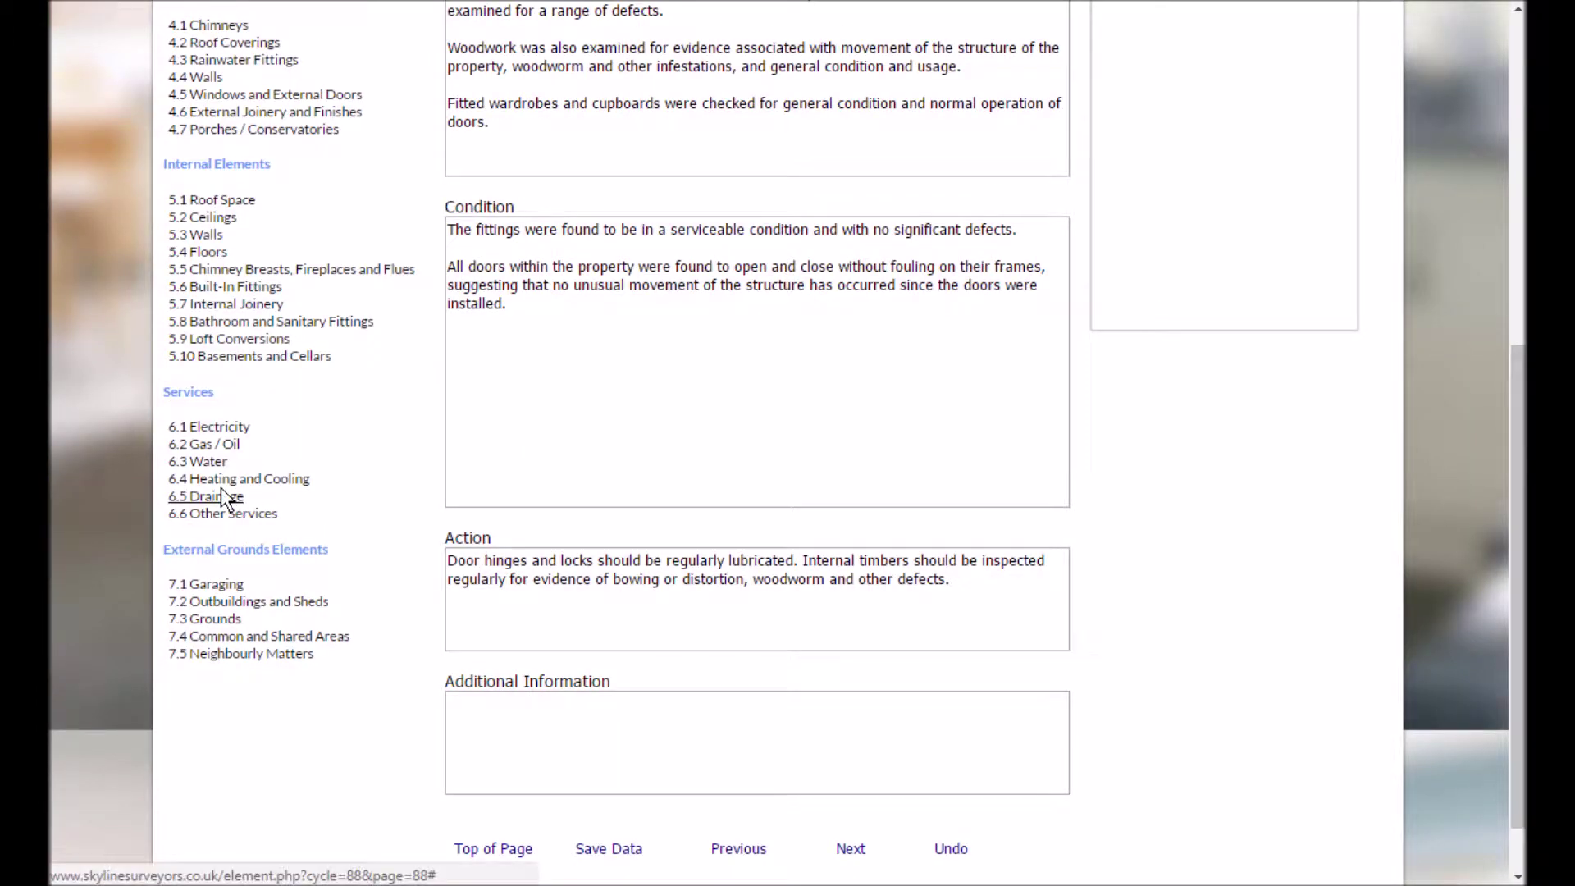
left_click(207, 430)
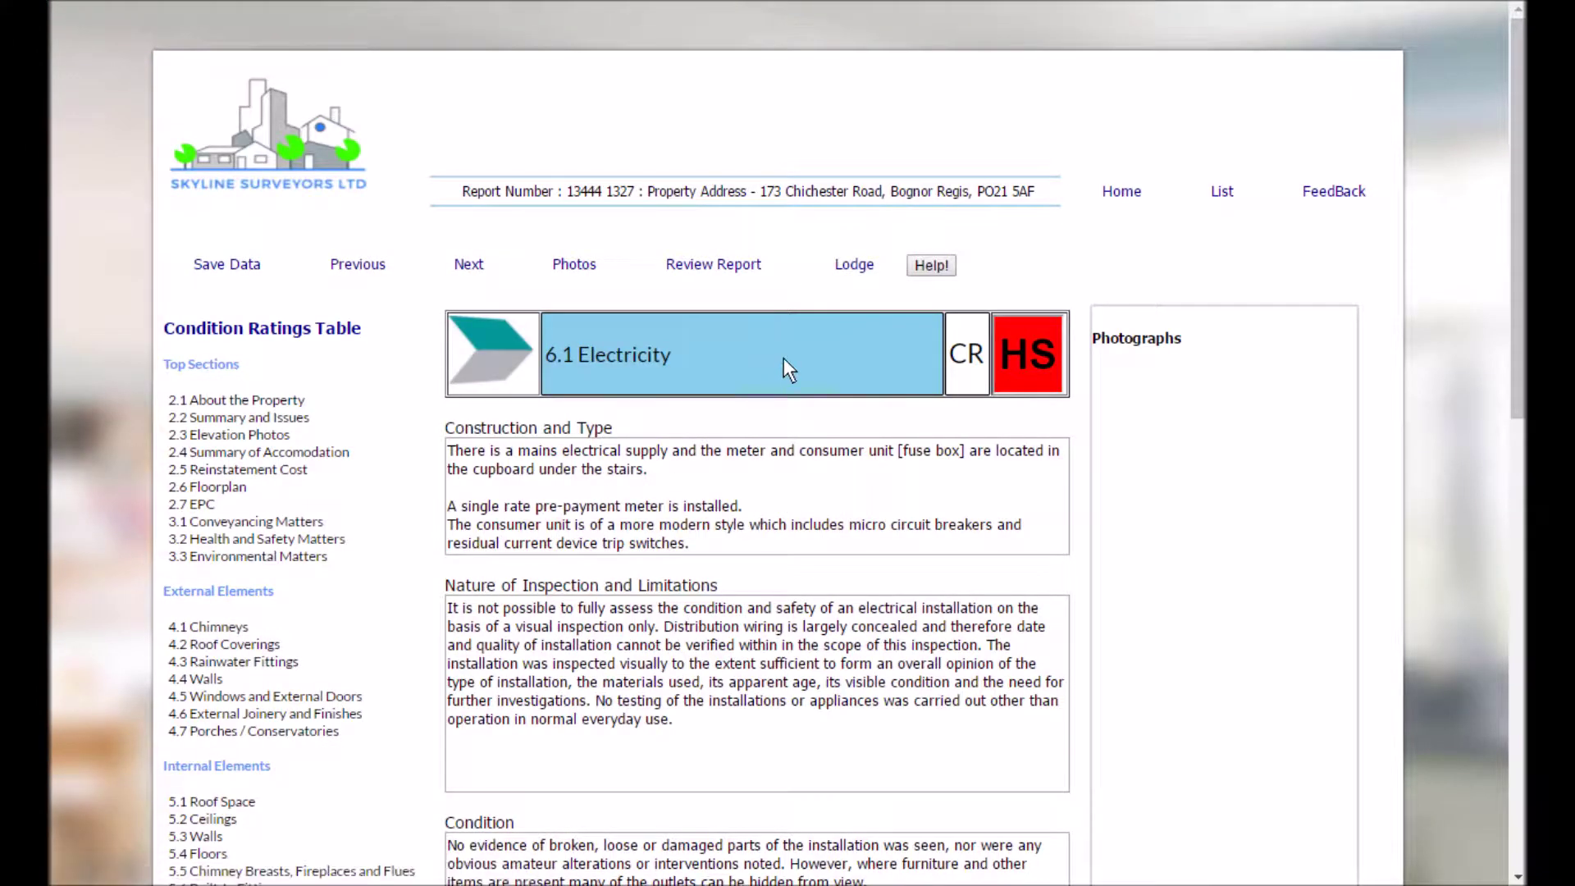
View 2.1 About the Property and the Condition Ratings Table, then return to the elements.
left_click(212, 401)
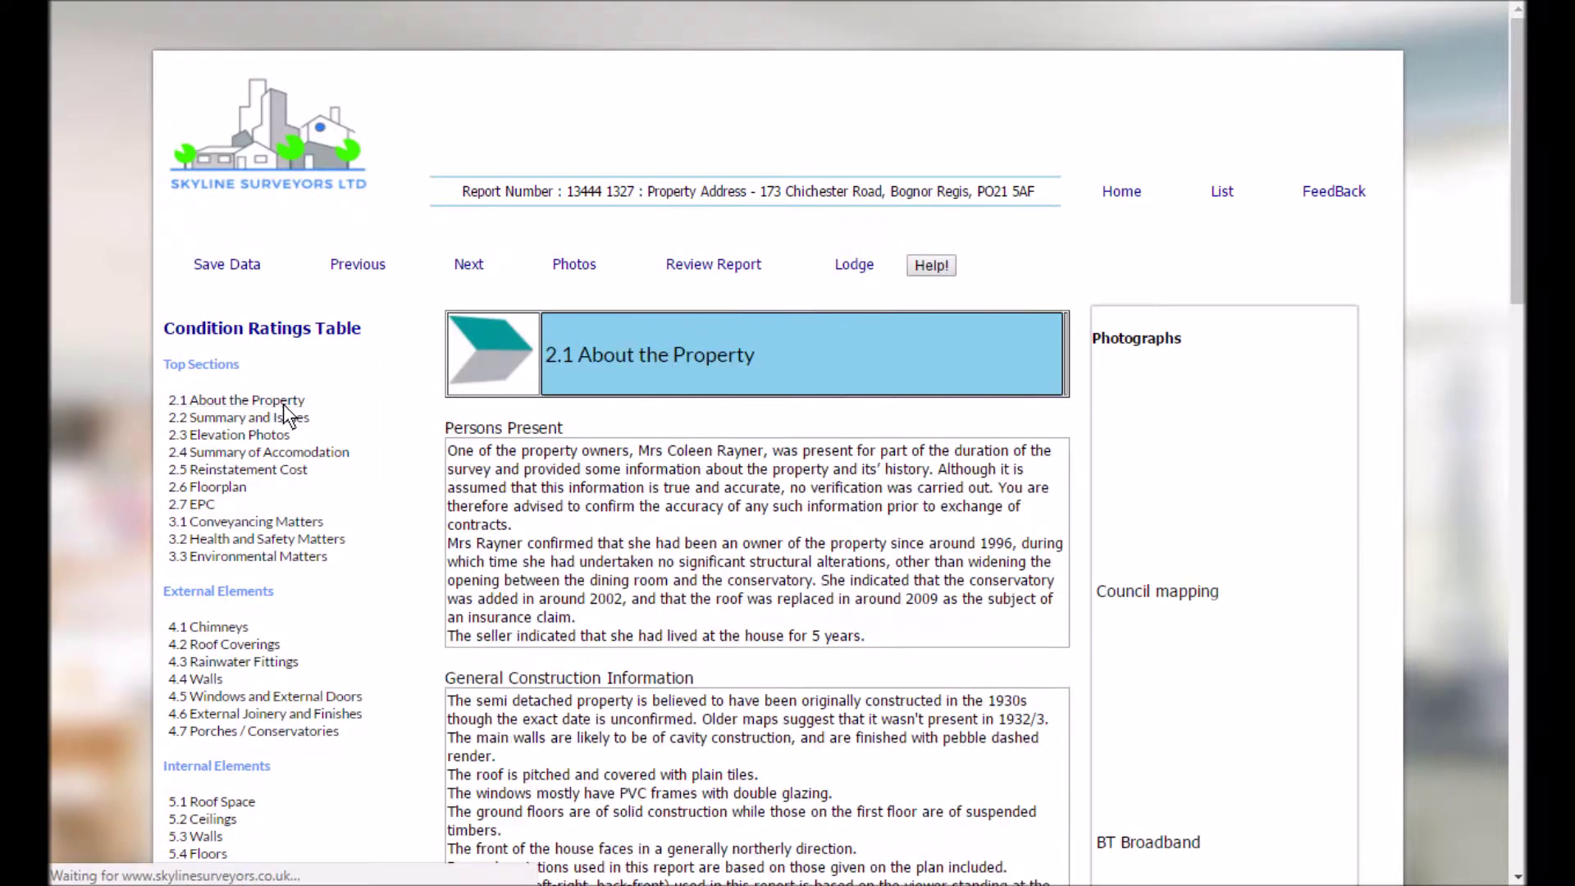
left_click(310, 328)
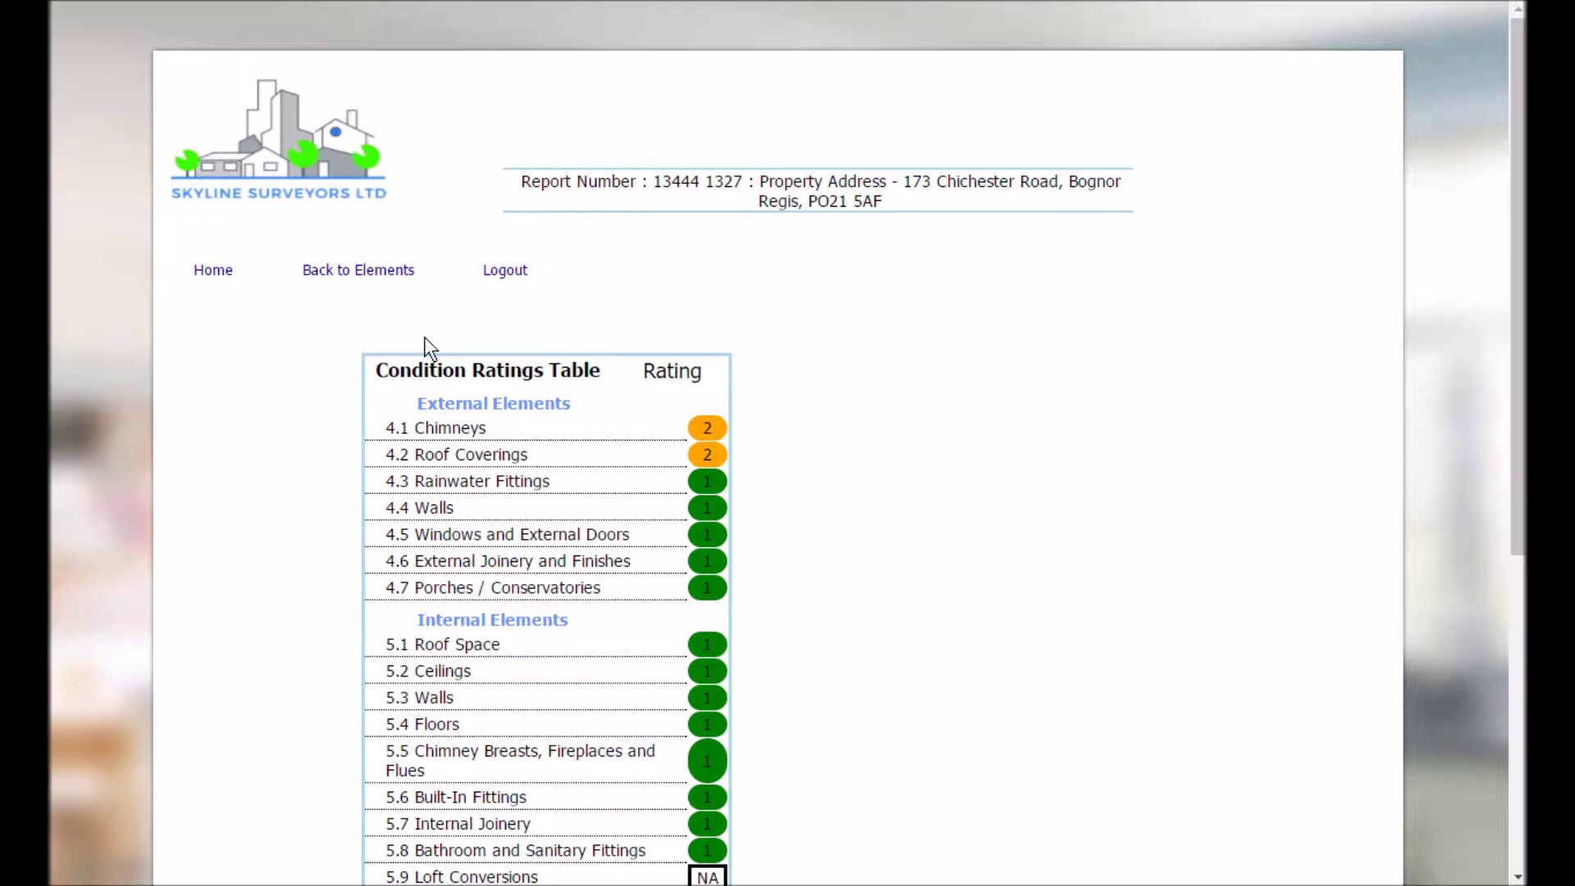
left_click(376, 270)
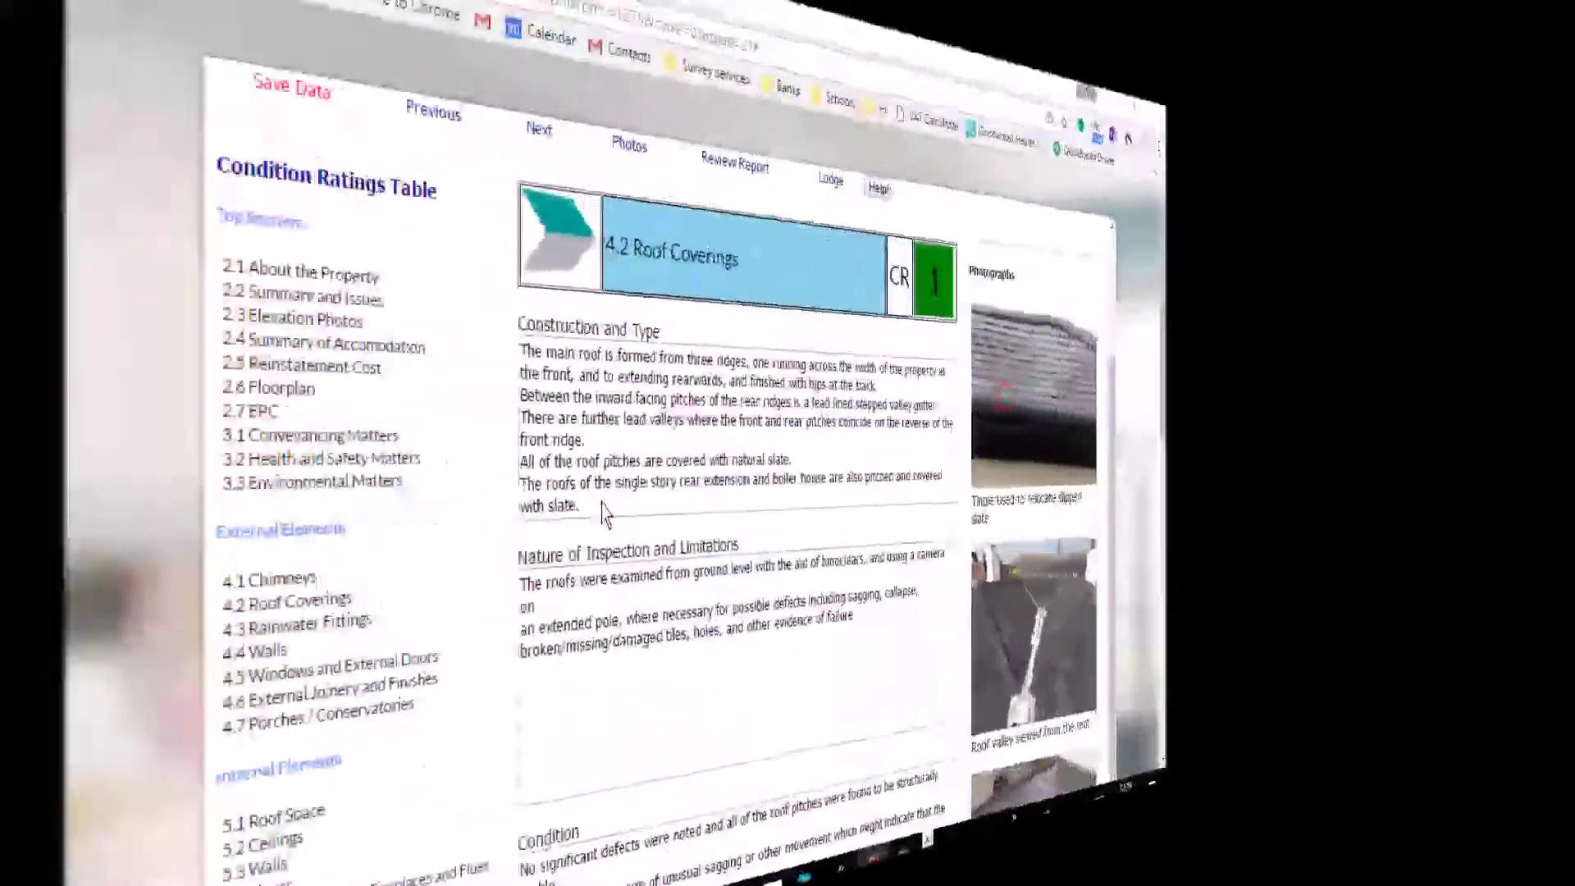
Copy the 4.2 Construction and Type description, then replace it with throwaway text.
left_click_drag(603, 512, 419, 366)
right_click(499, 377)
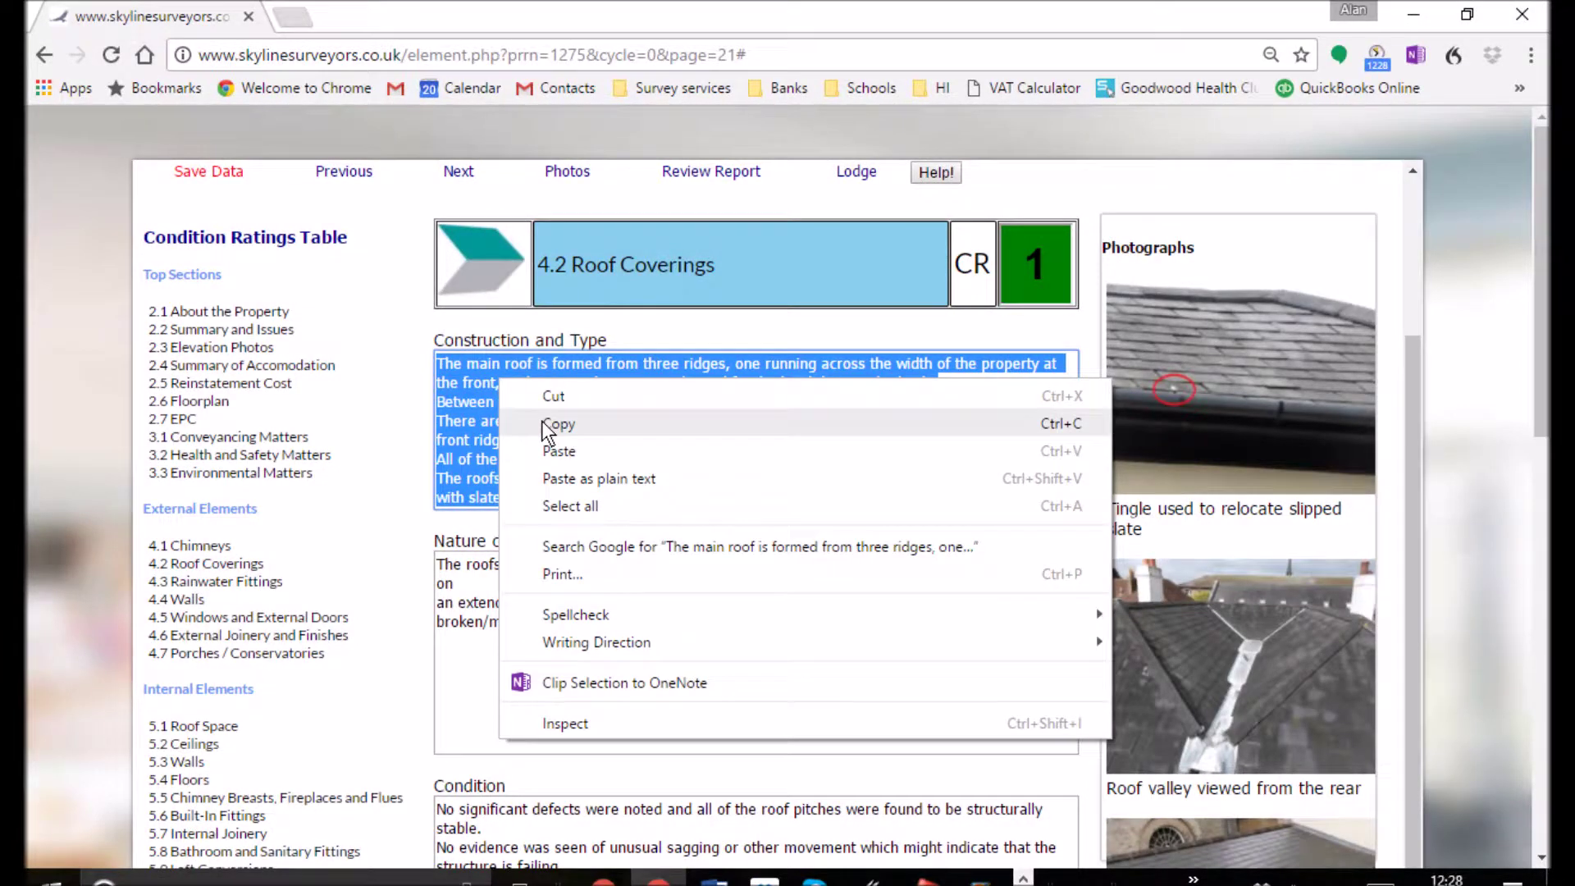
left_click(544, 425)
key("Delete")
type("a")
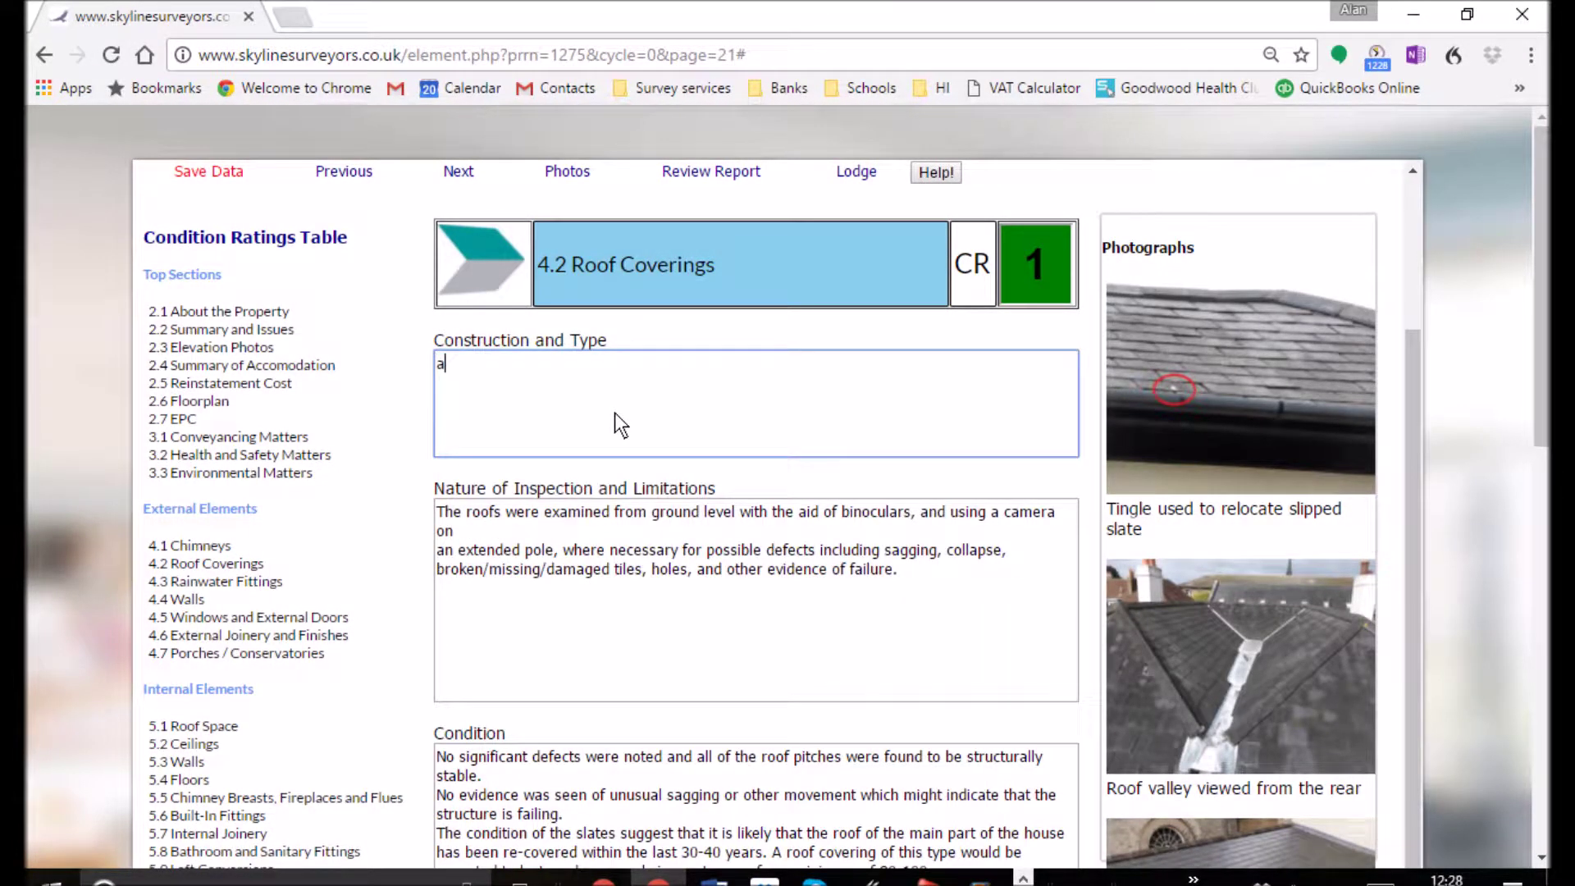
type("haiernb hgsuwbzb \\")
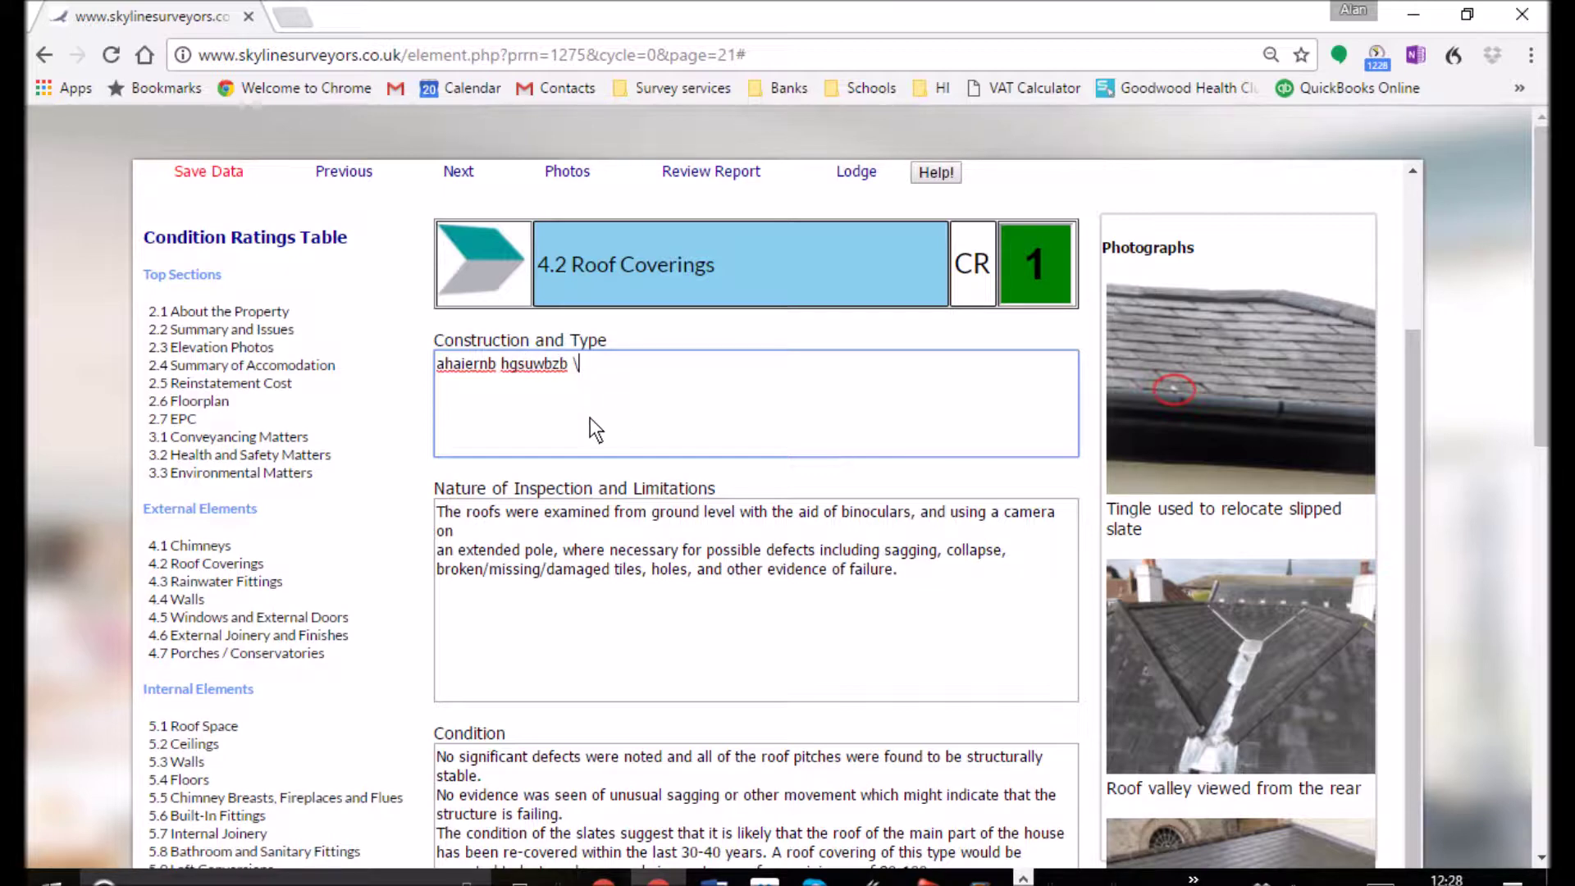
Paste the copied description back as plain text and save the section.
left_click_drag(617, 365, 426, 366)
right_click(480, 363)
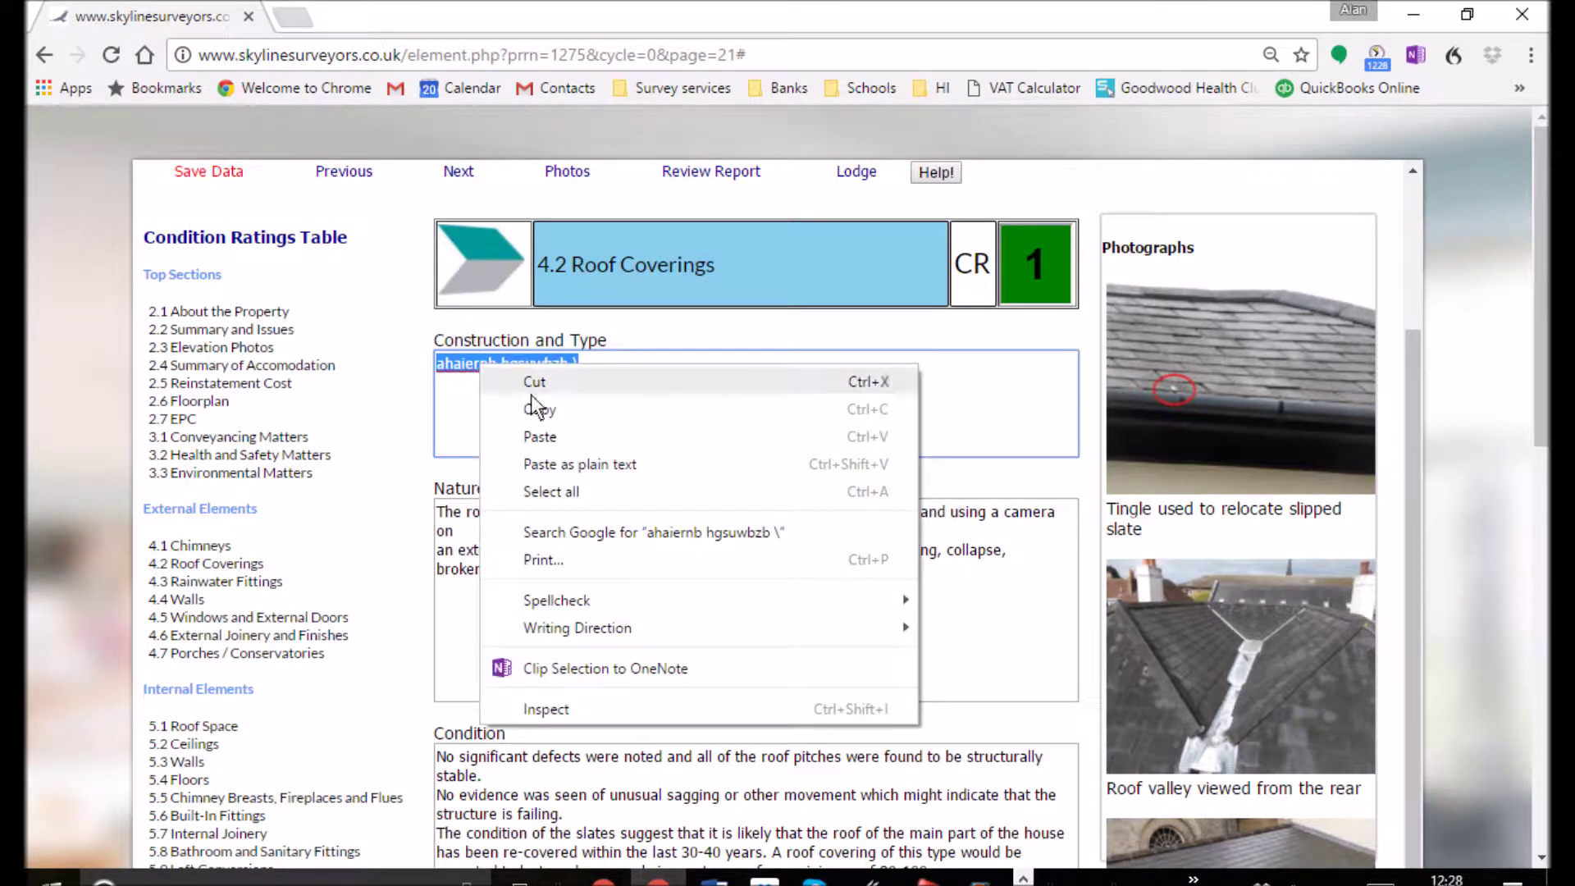
left_click(545, 458)
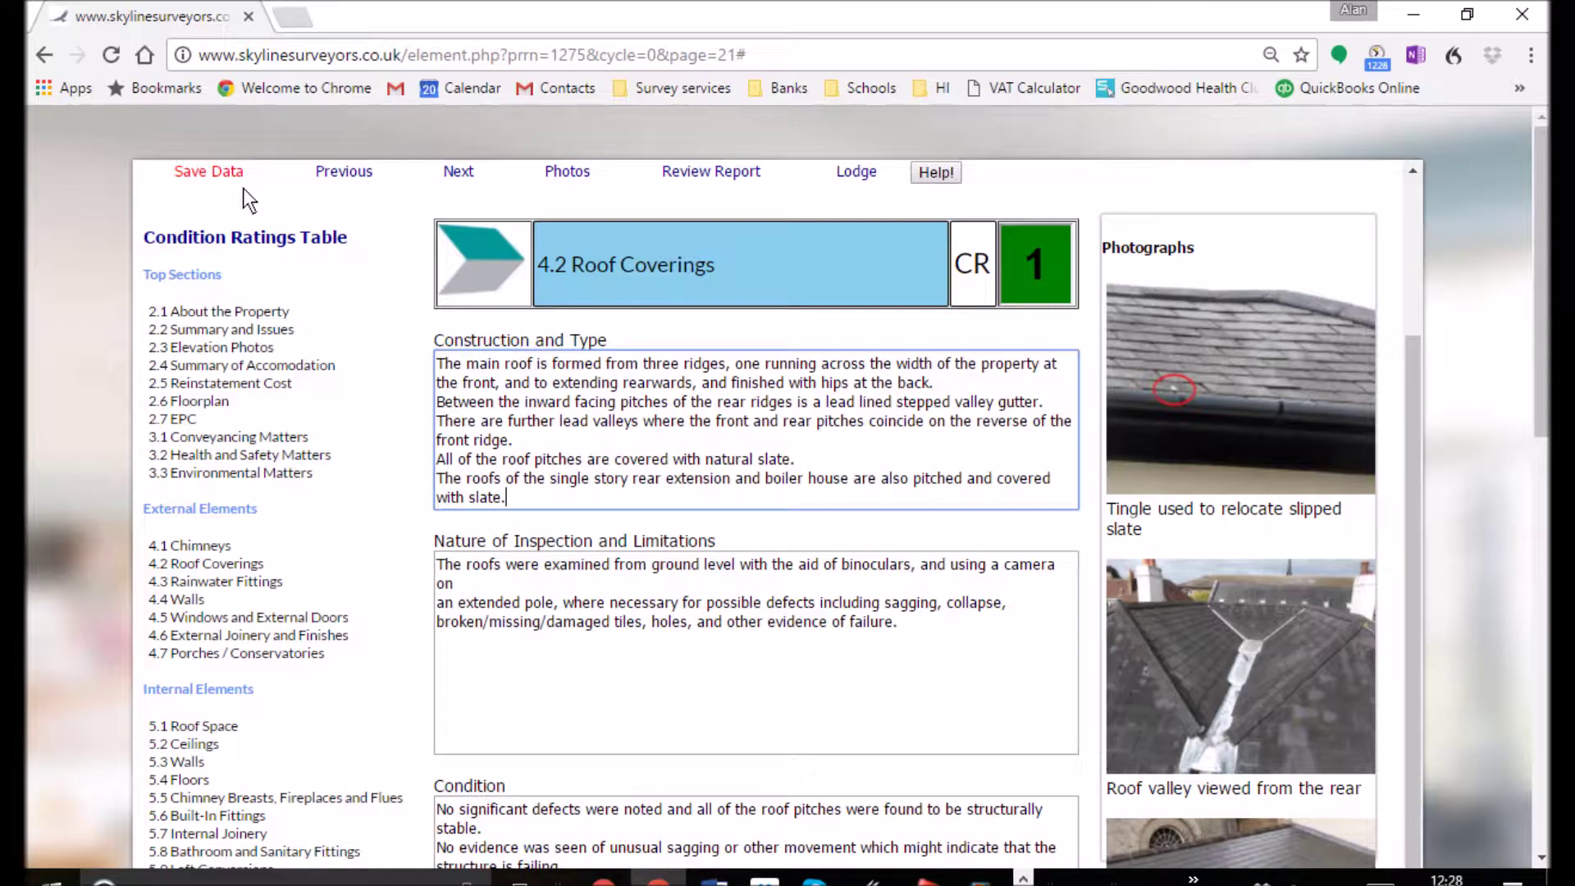
left_click(218, 169)
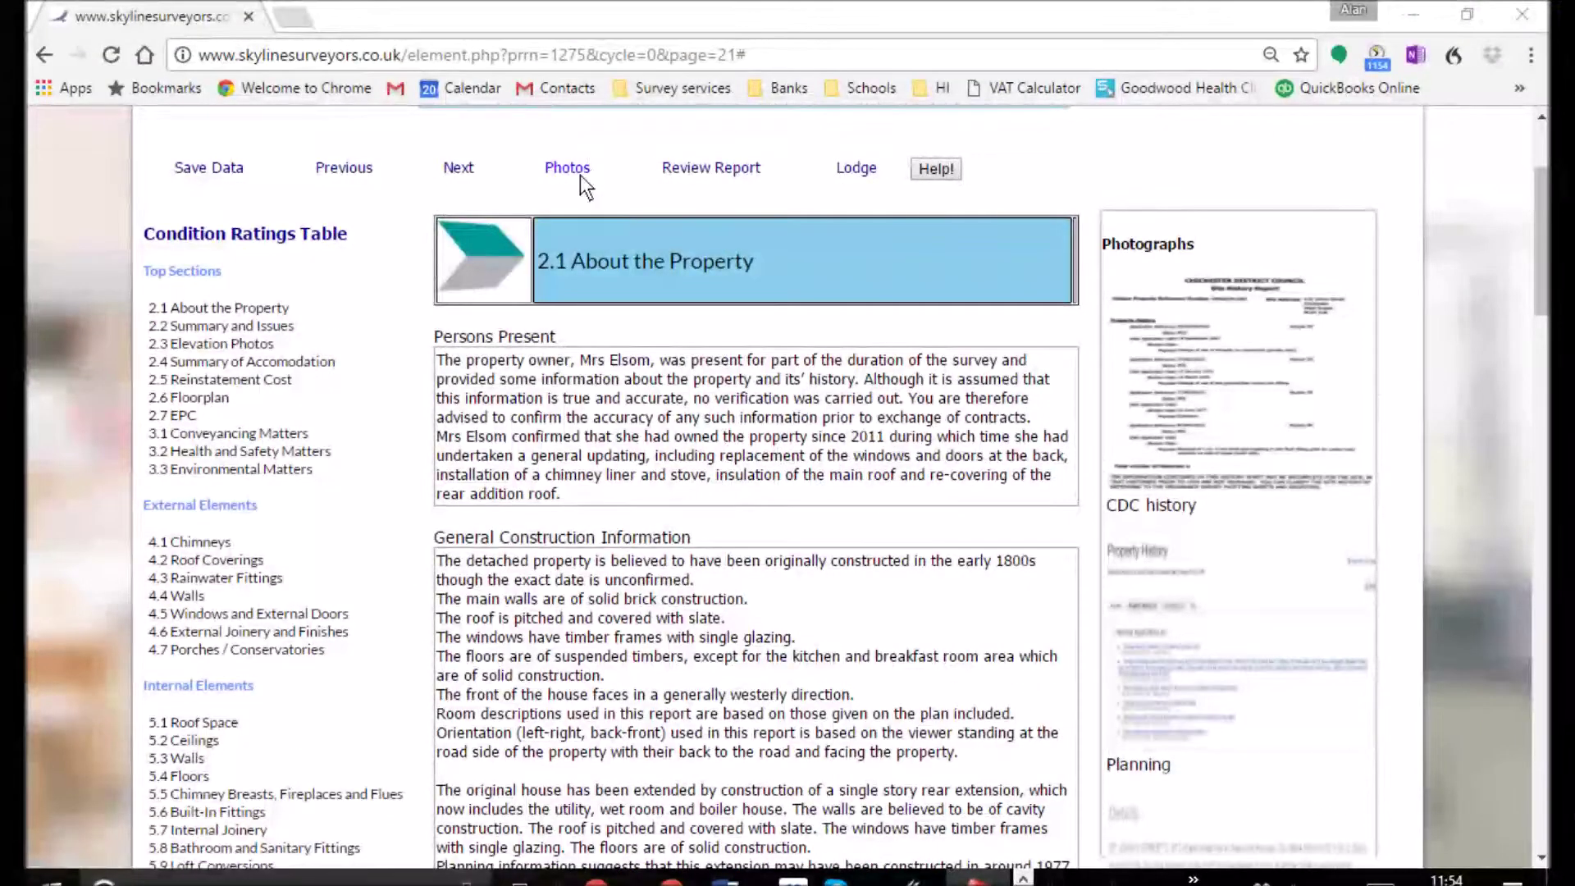
Upload photo 100_0940 (Small).JPG and caption it 'Roof pitches'.
left_click(579, 171)
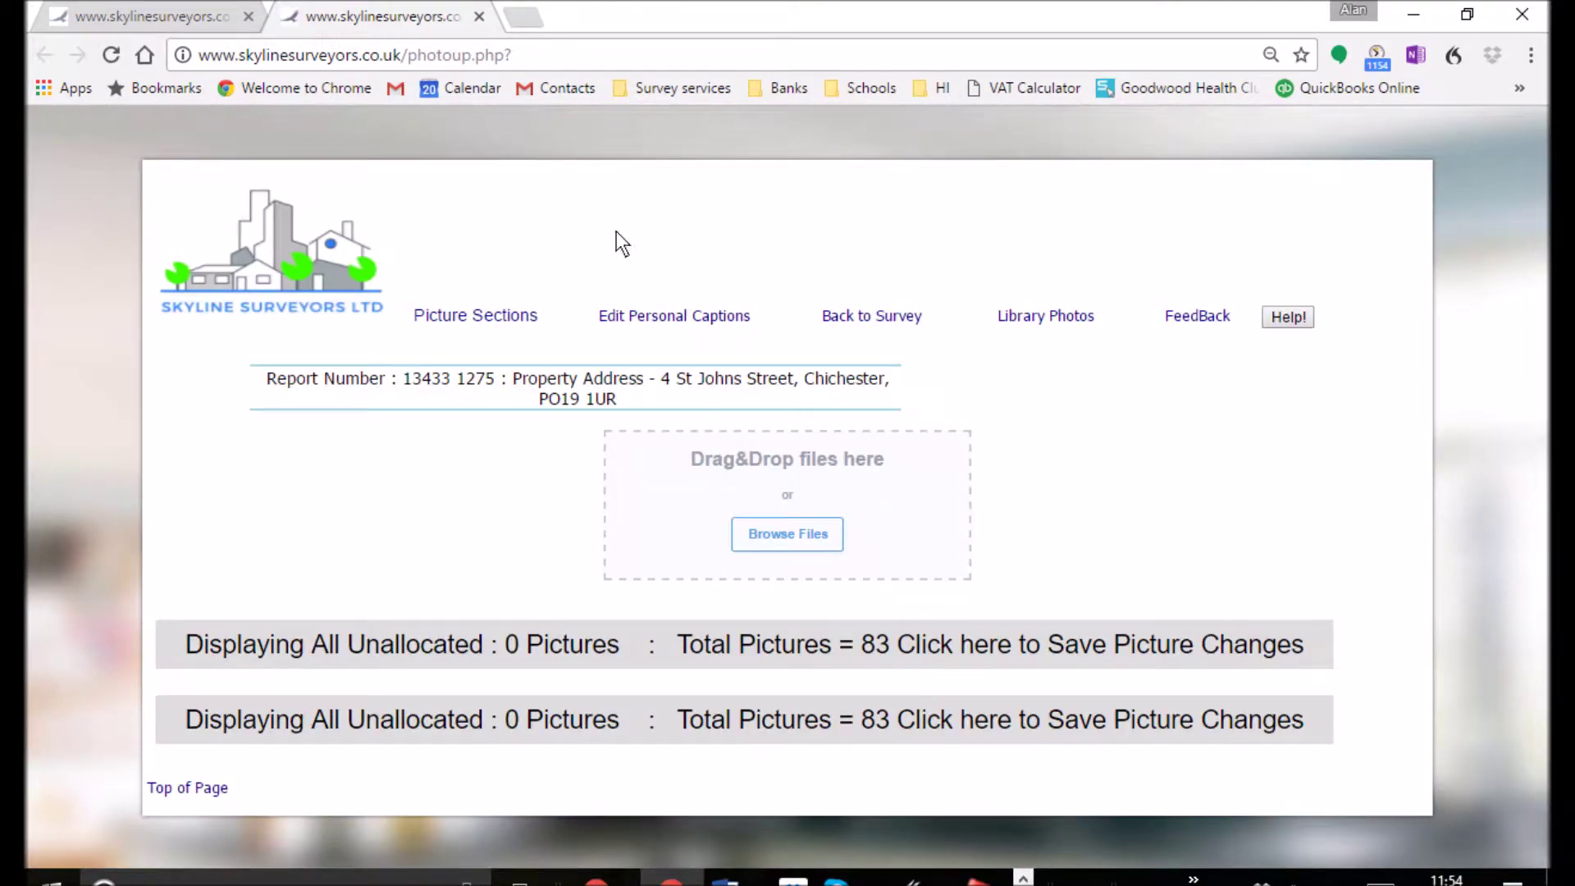
left_click(800, 530)
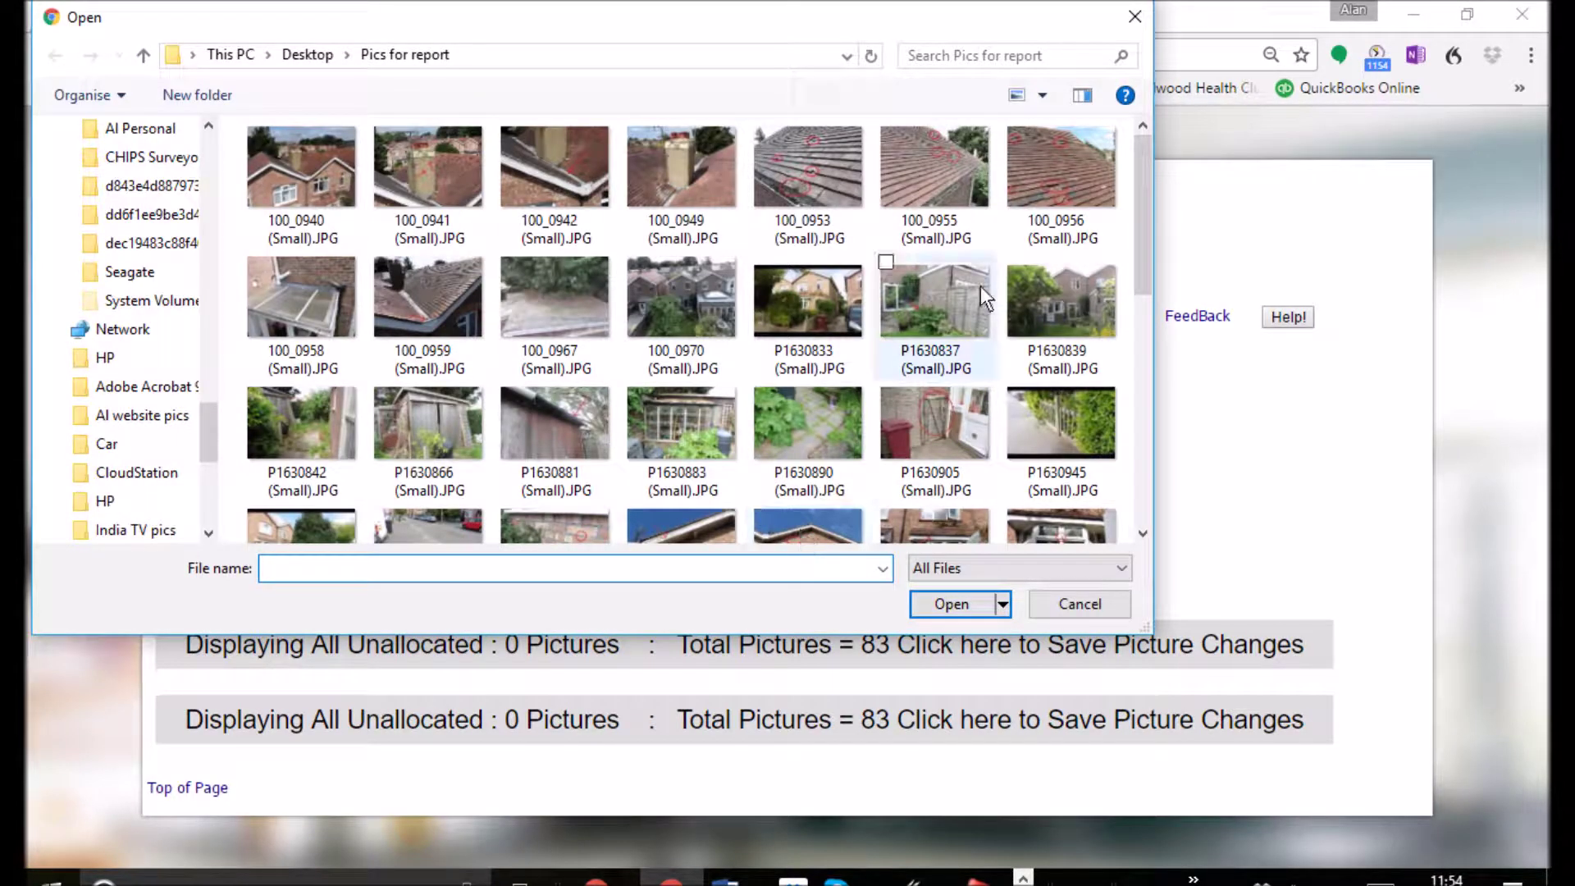
left_click(297, 171)
double_click(297, 171)
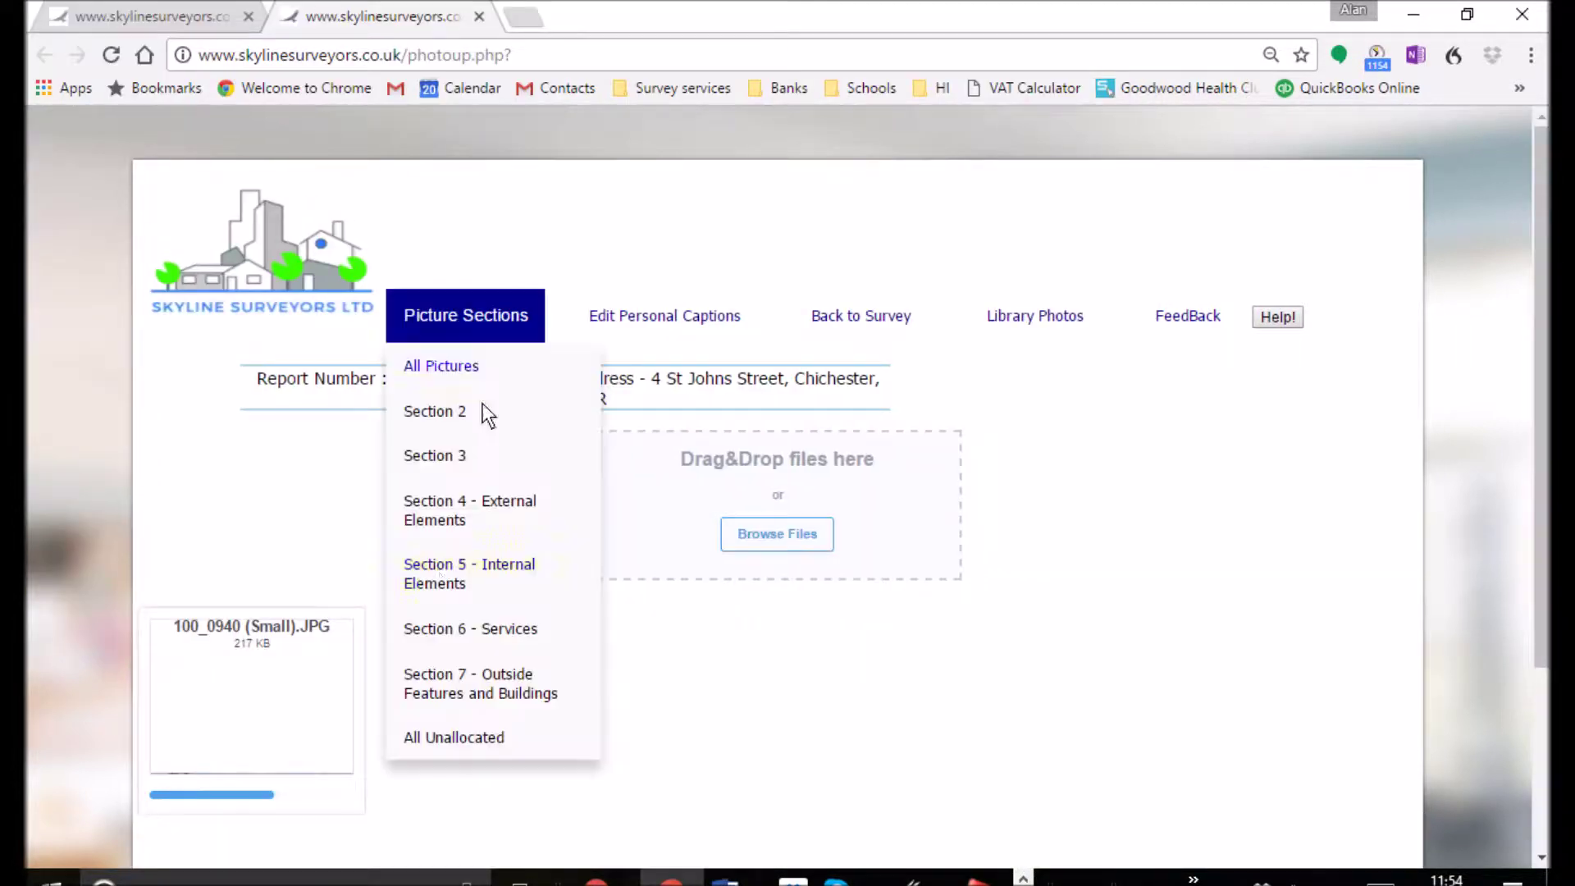
scroll(541, 745, "down", 5)
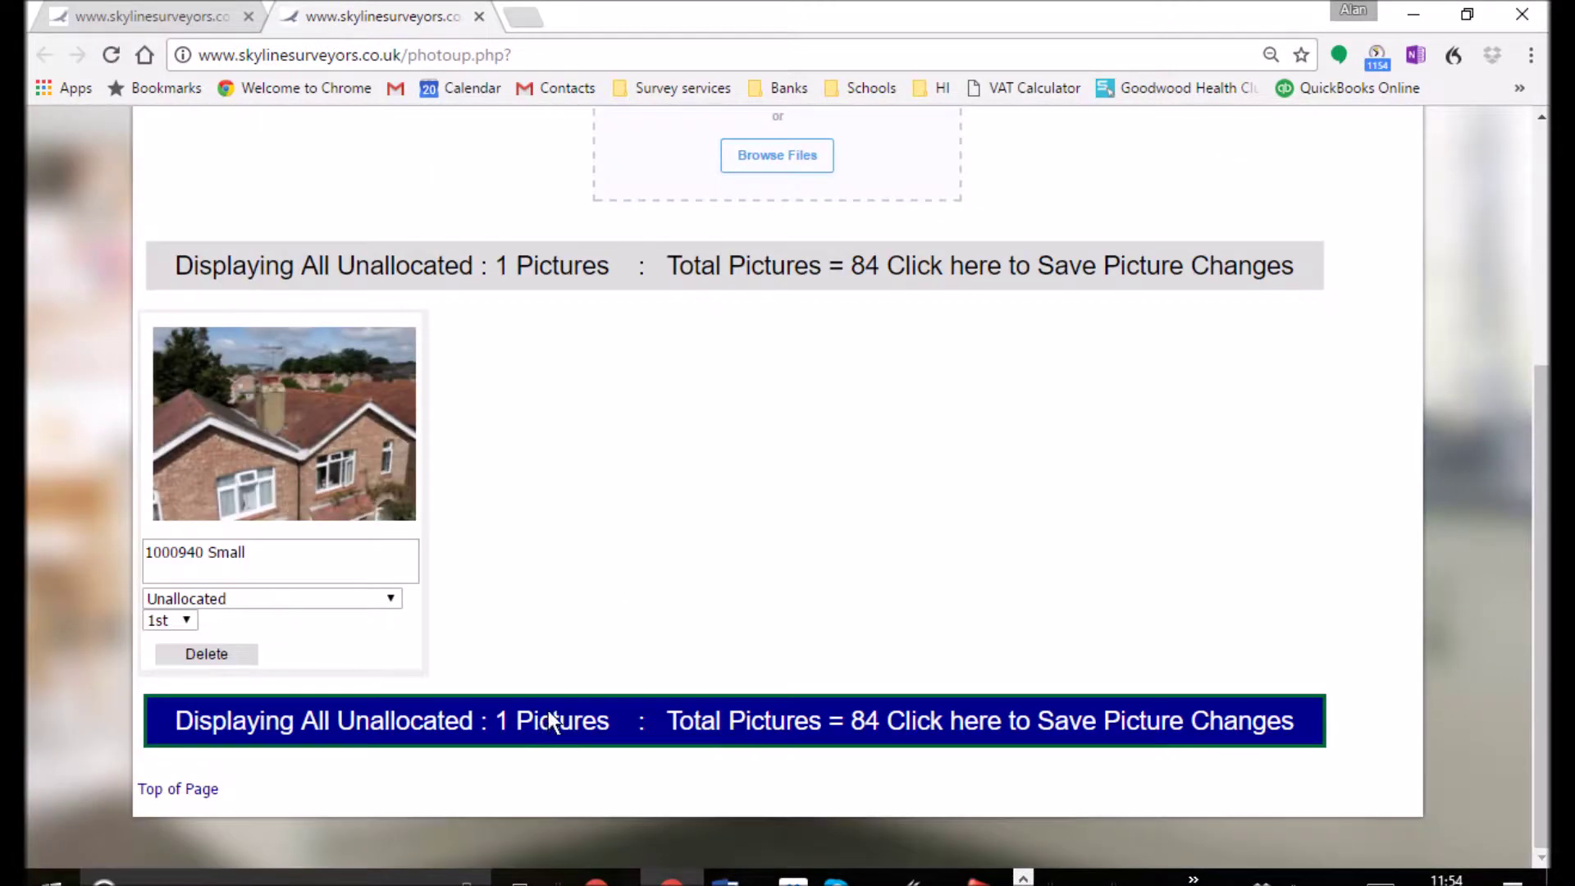
left_click_drag(289, 553, 105, 555)
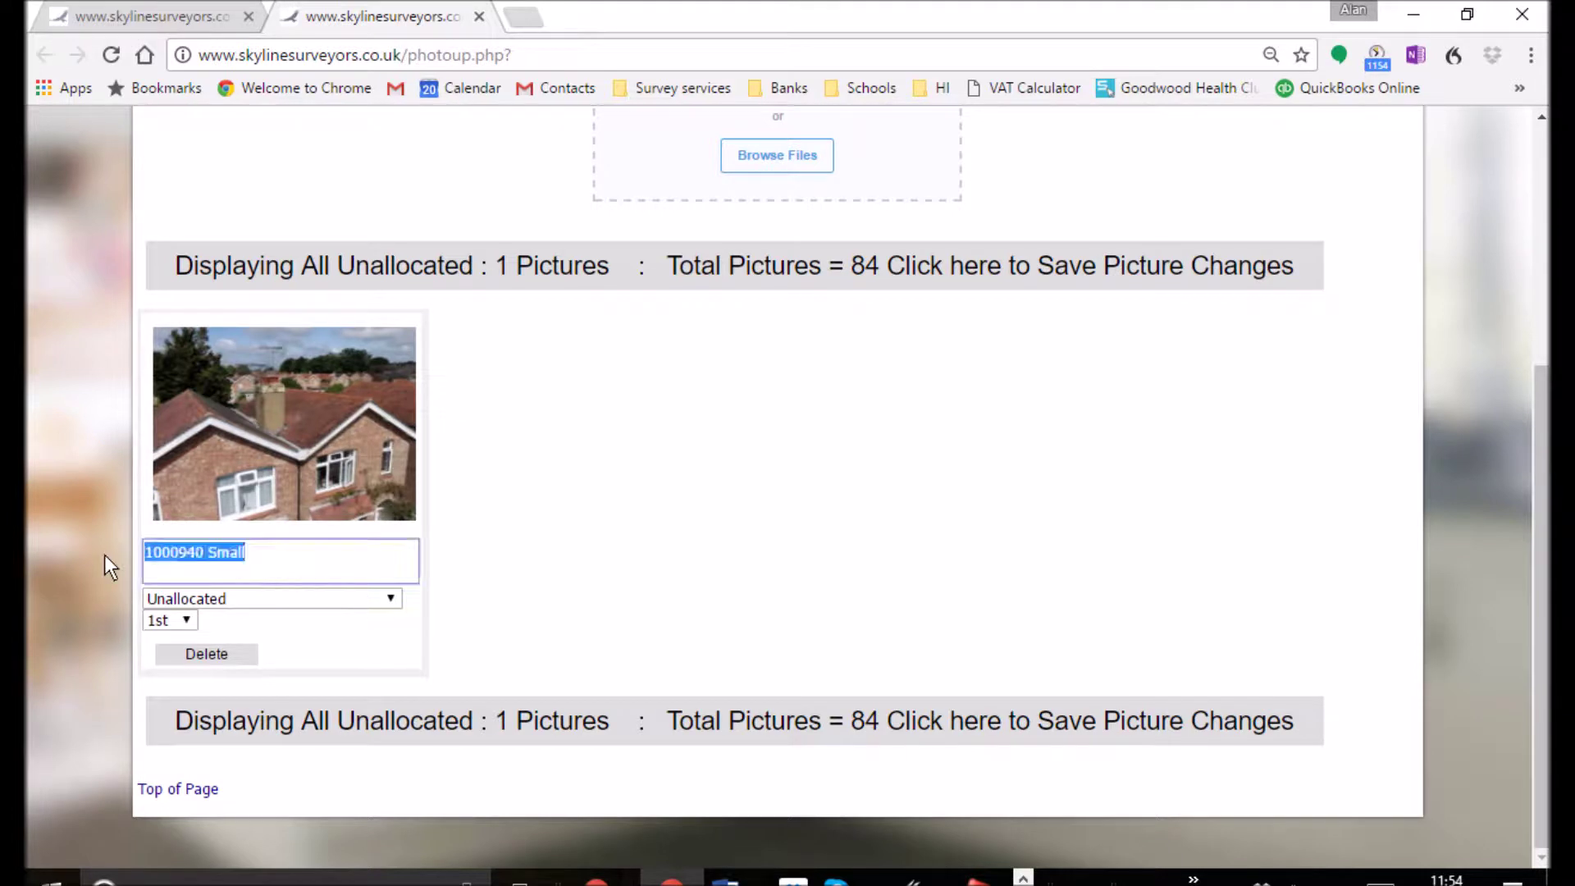
type("Roo")
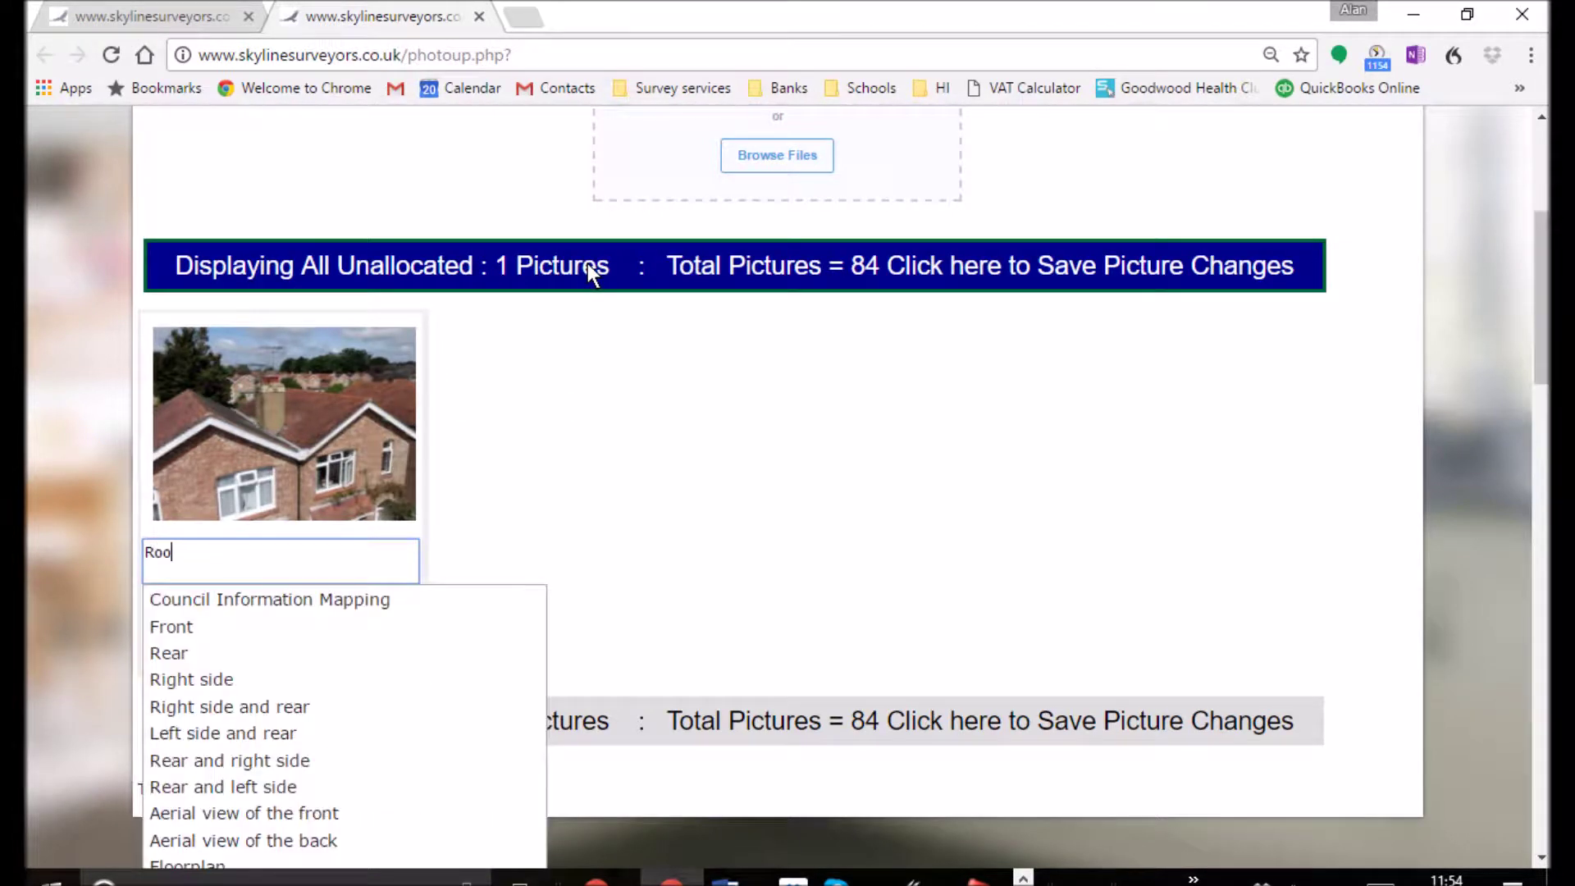
type("f pitche")
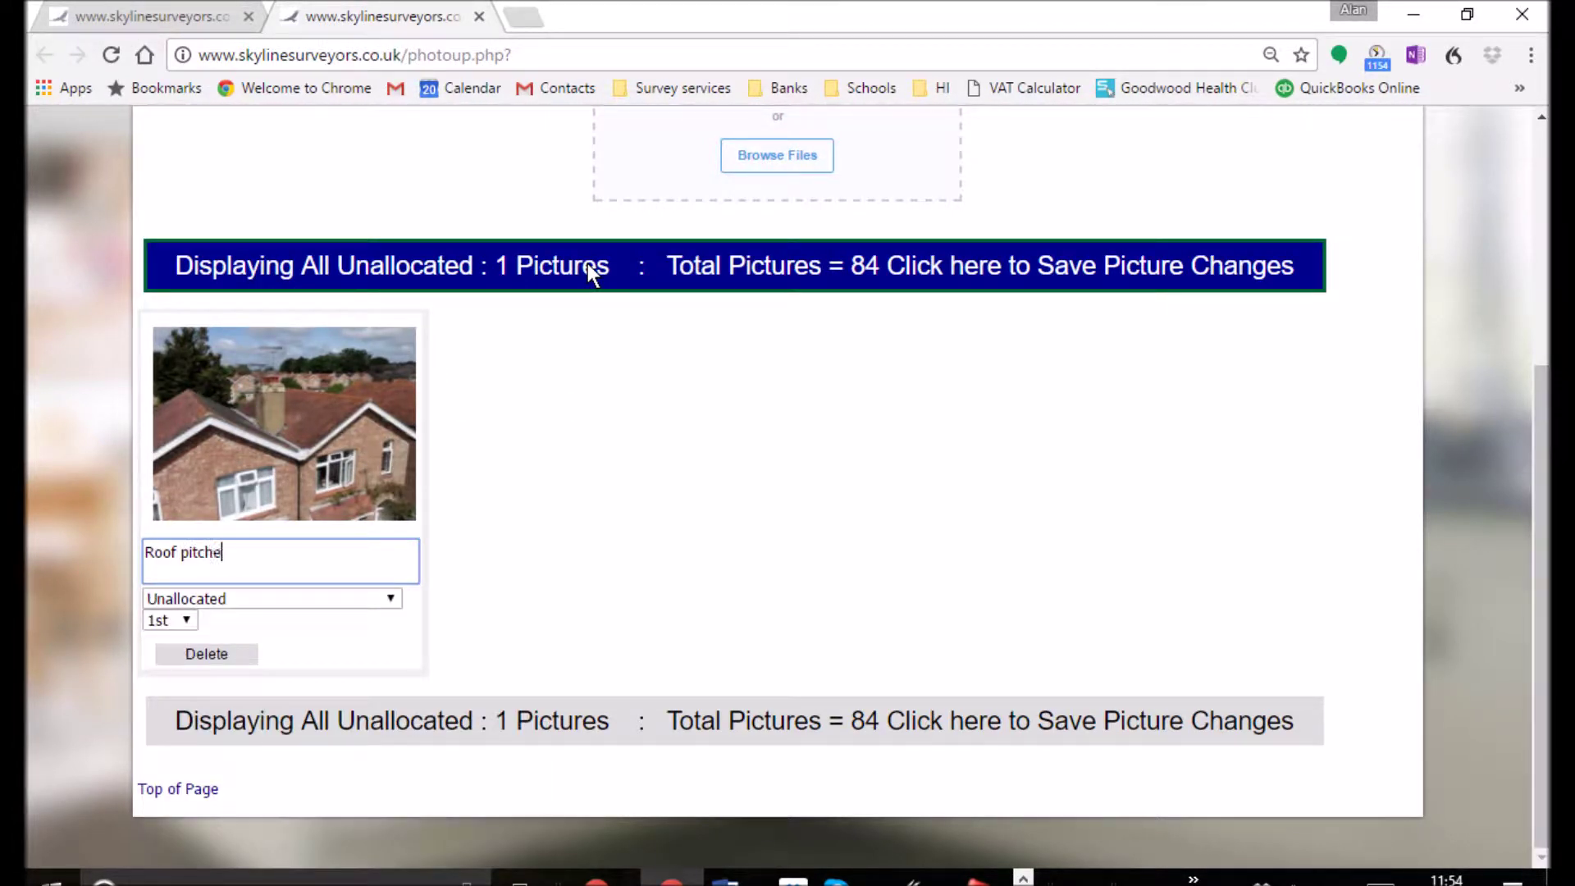
type("s")
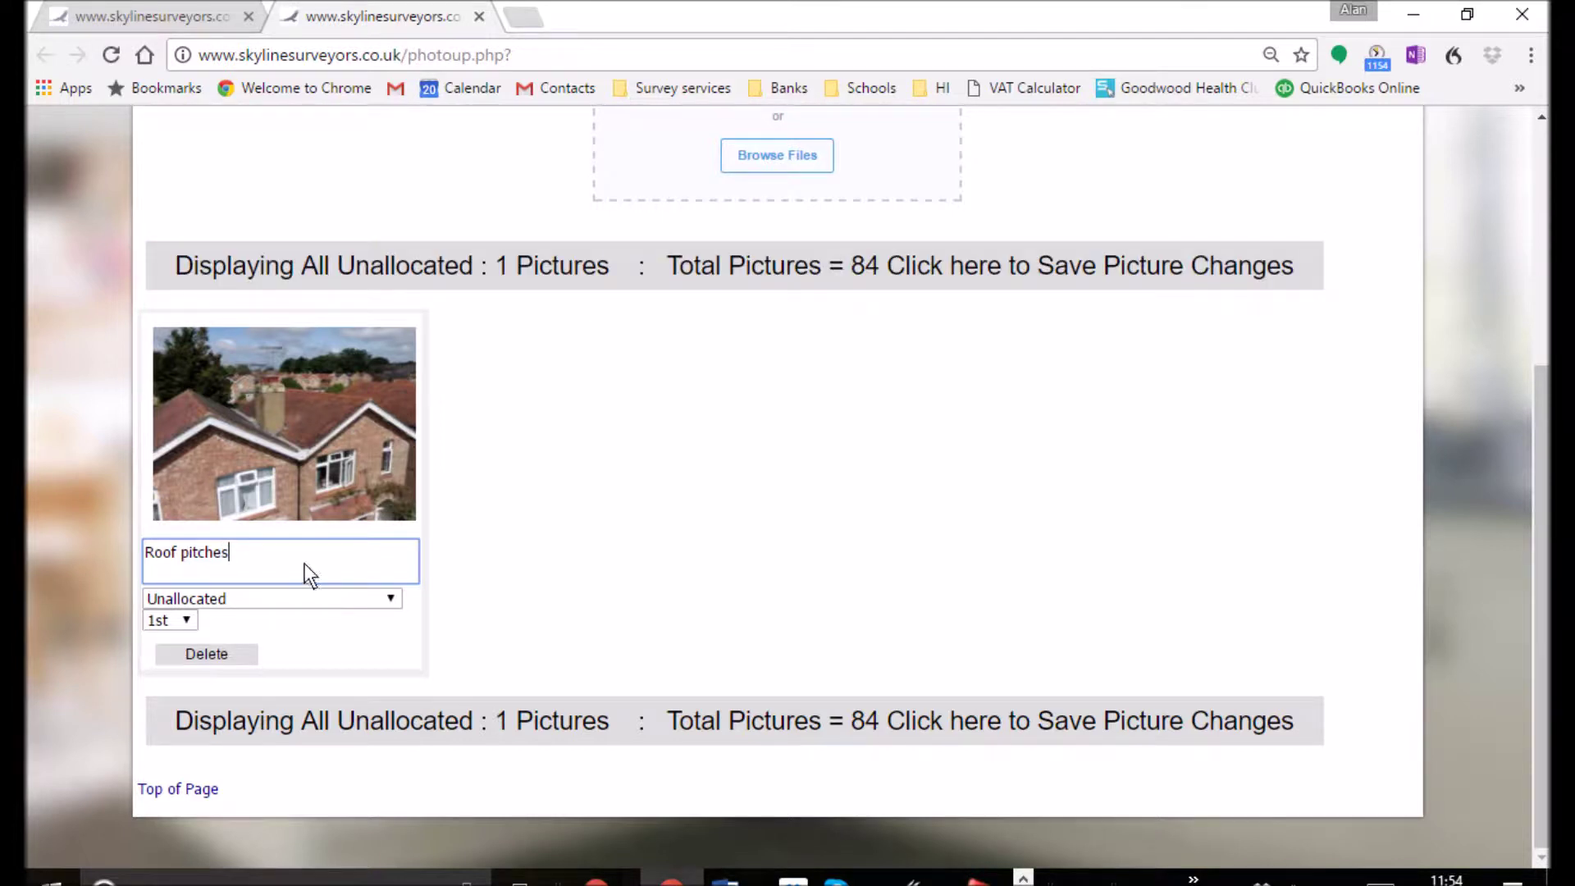
Allocate the photo to 4.2 Roofs as the 4th picture and save the picture changes.
left_click(276, 597)
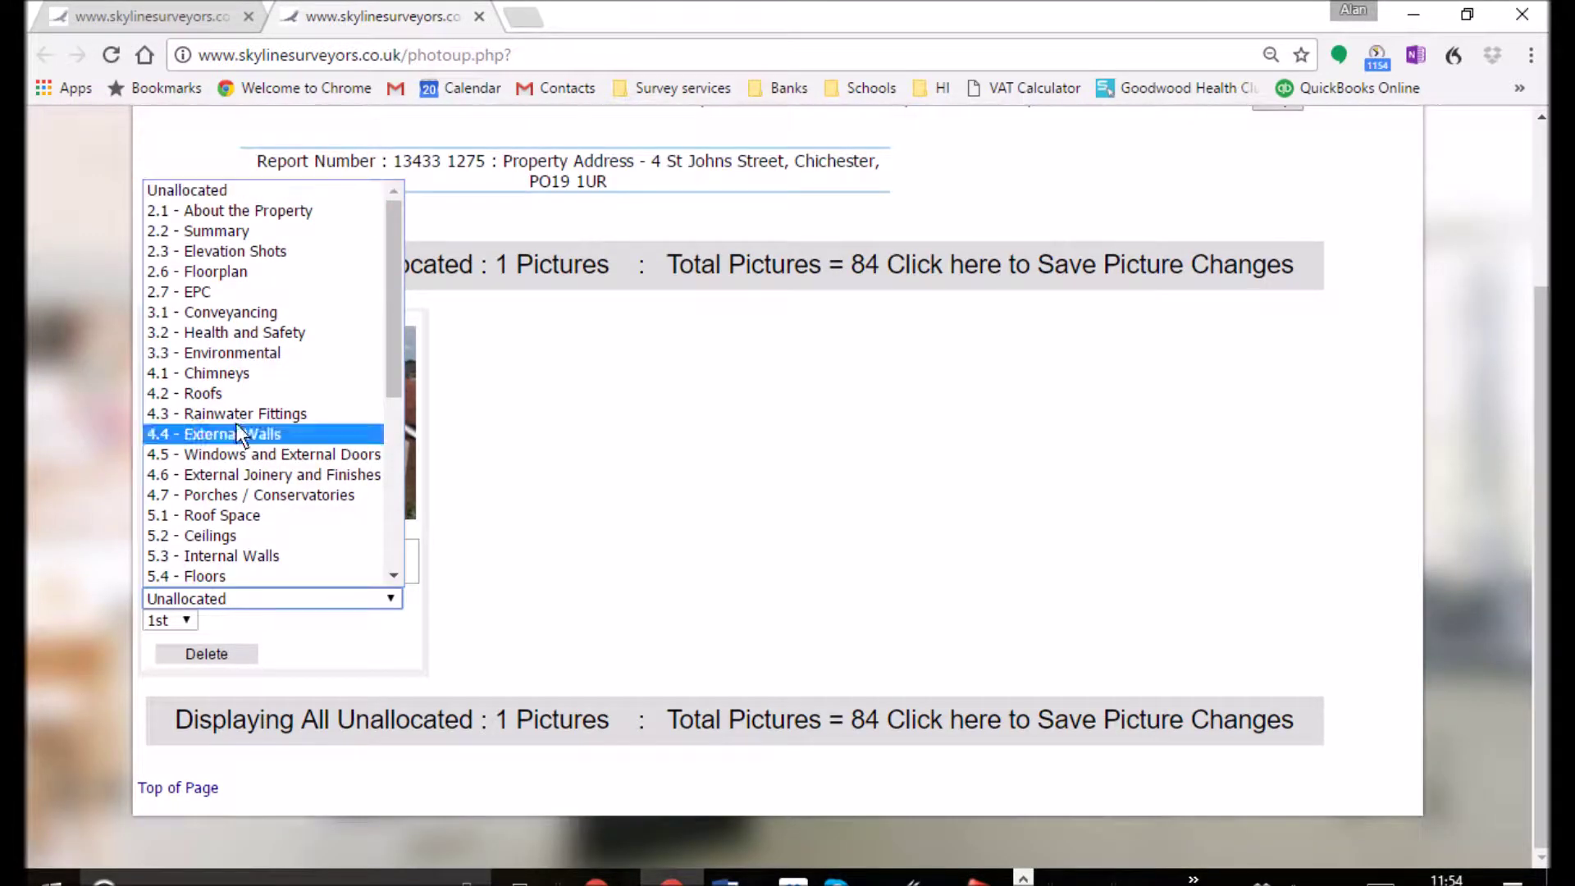
left_click(195, 393)
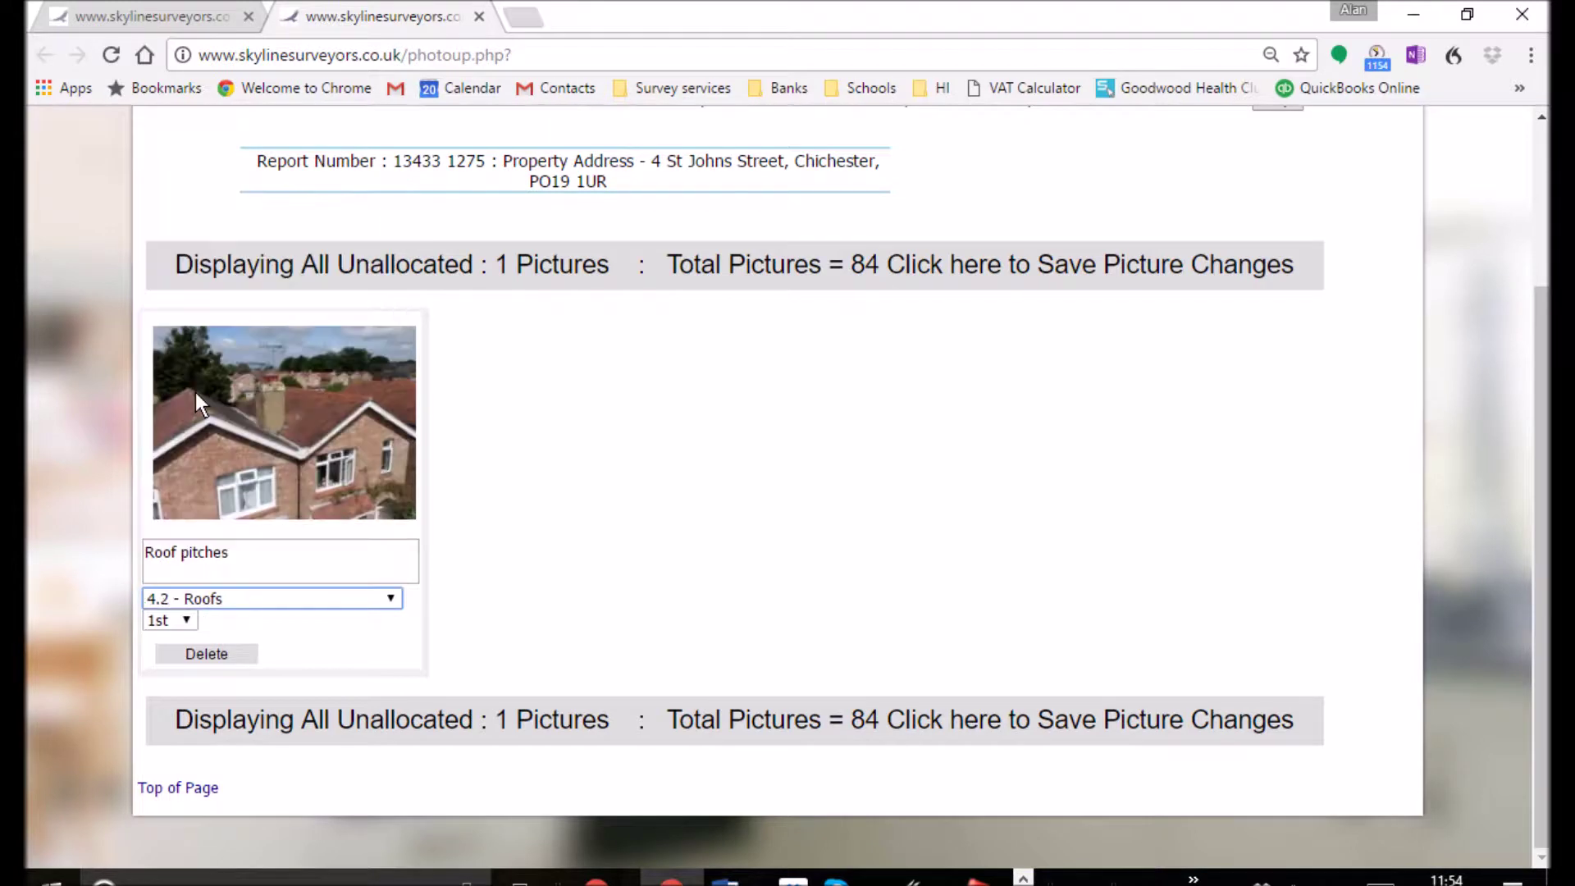
left_click(187, 622)
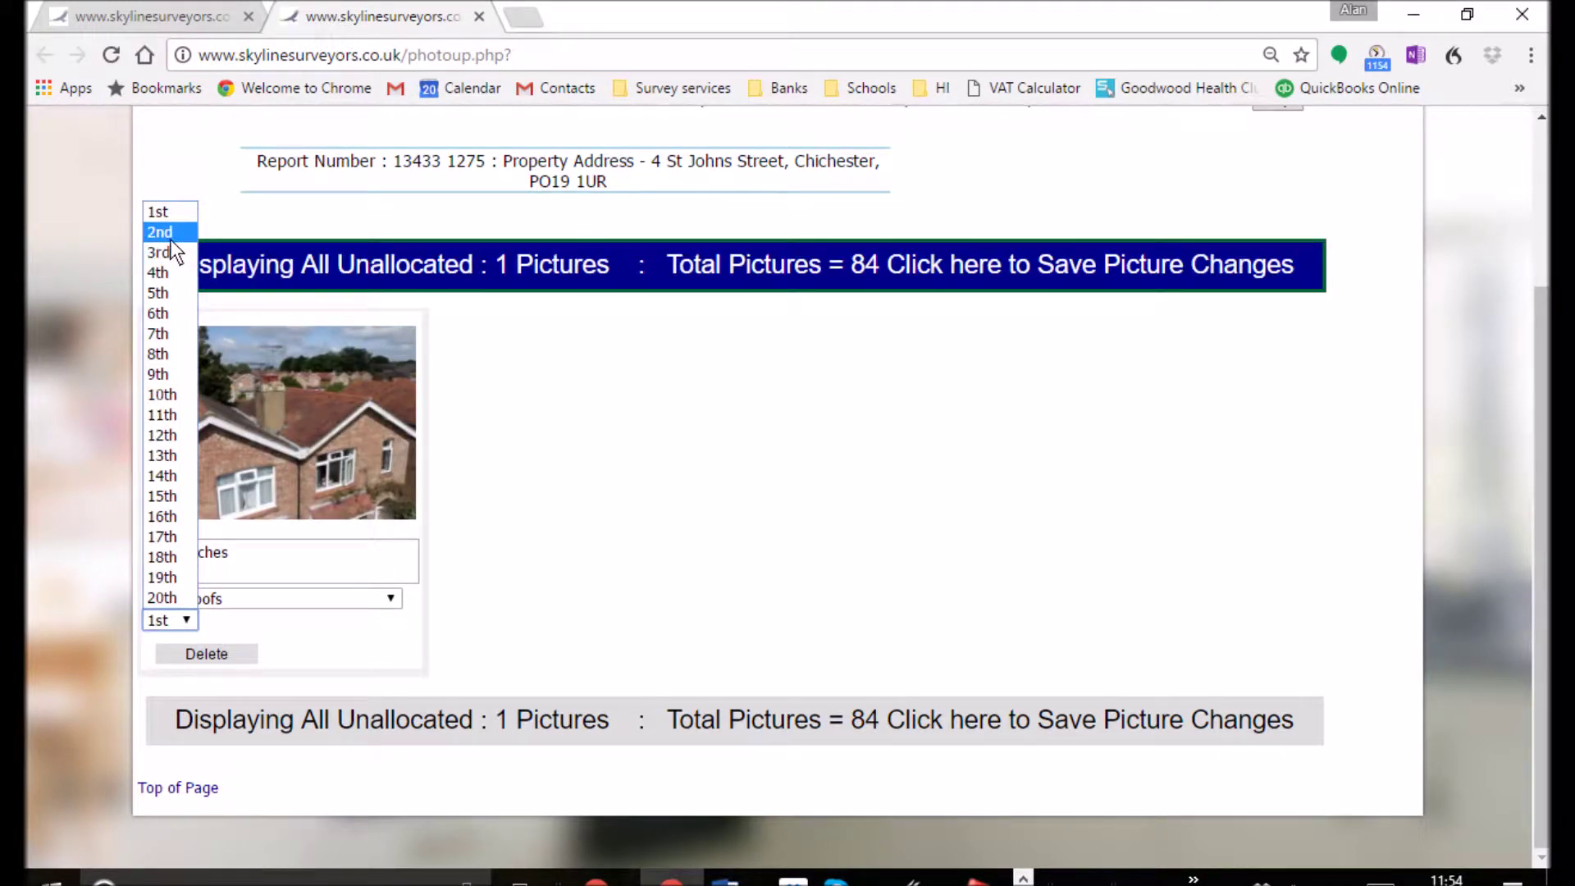
left_click(166, 274)
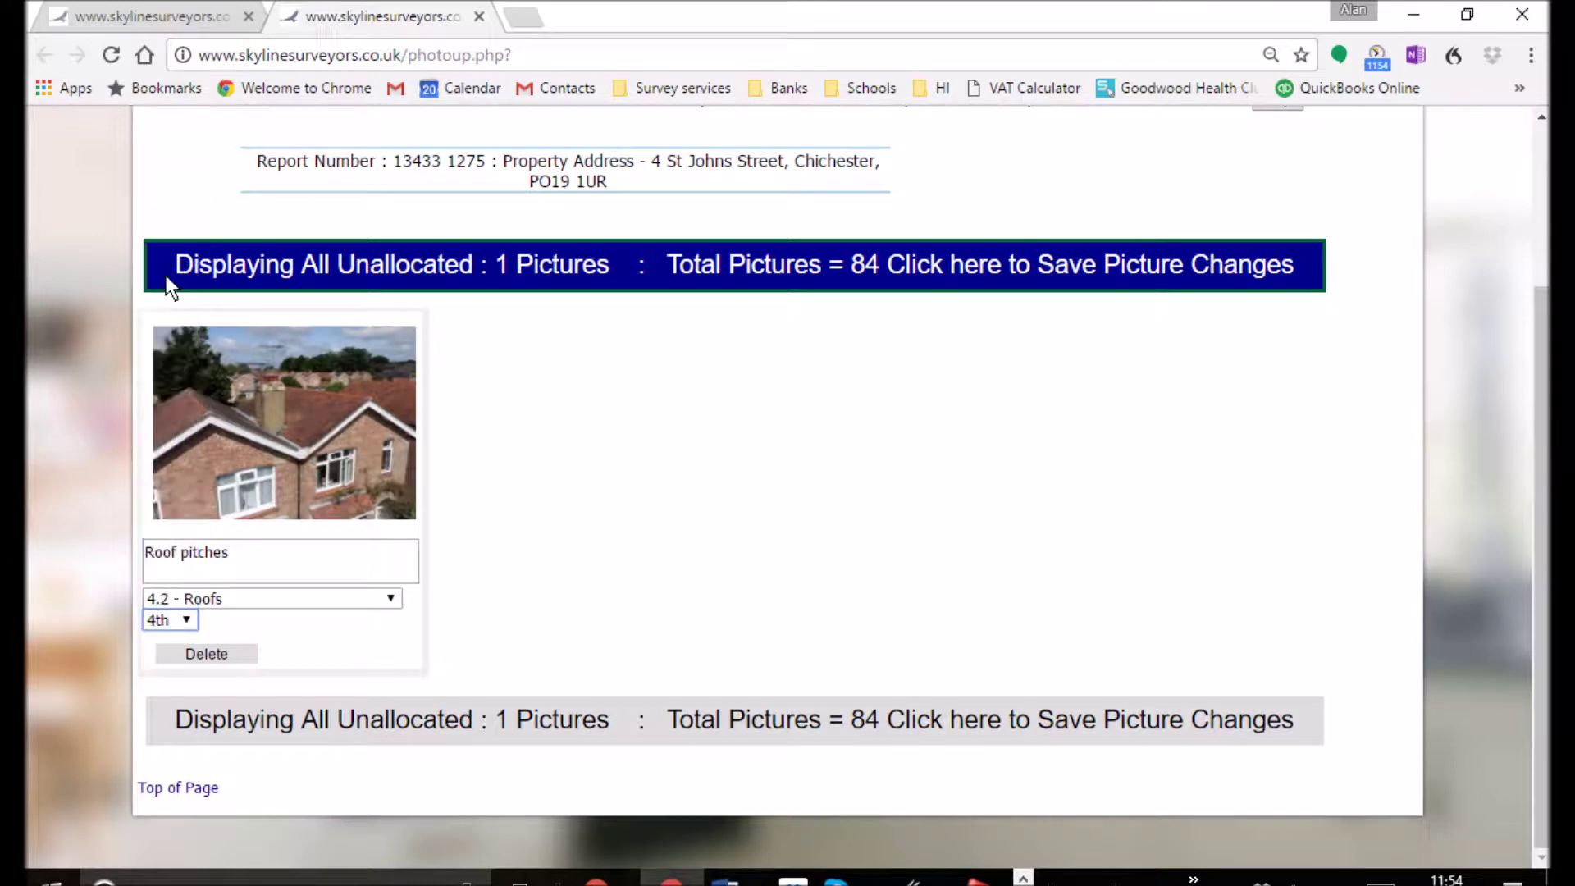
left_click(661, 265)
Return to the survey and review section 4.2 Roof Coverings with its photos.
left_click(875, 319)
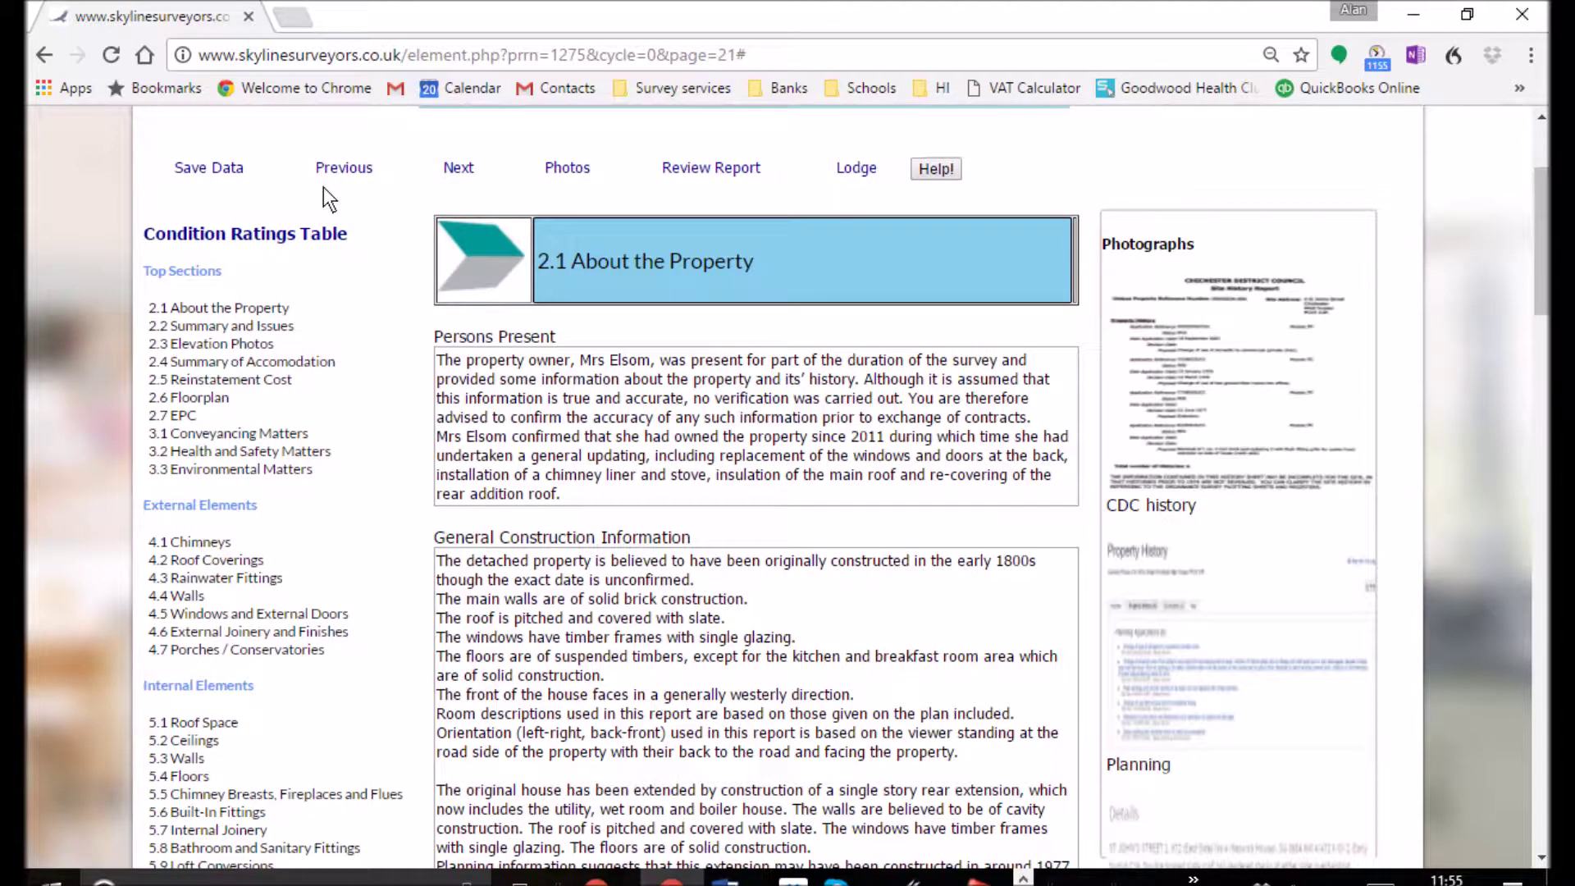
left_click(195, 561)
scroll(1350, 722, "down", 13)
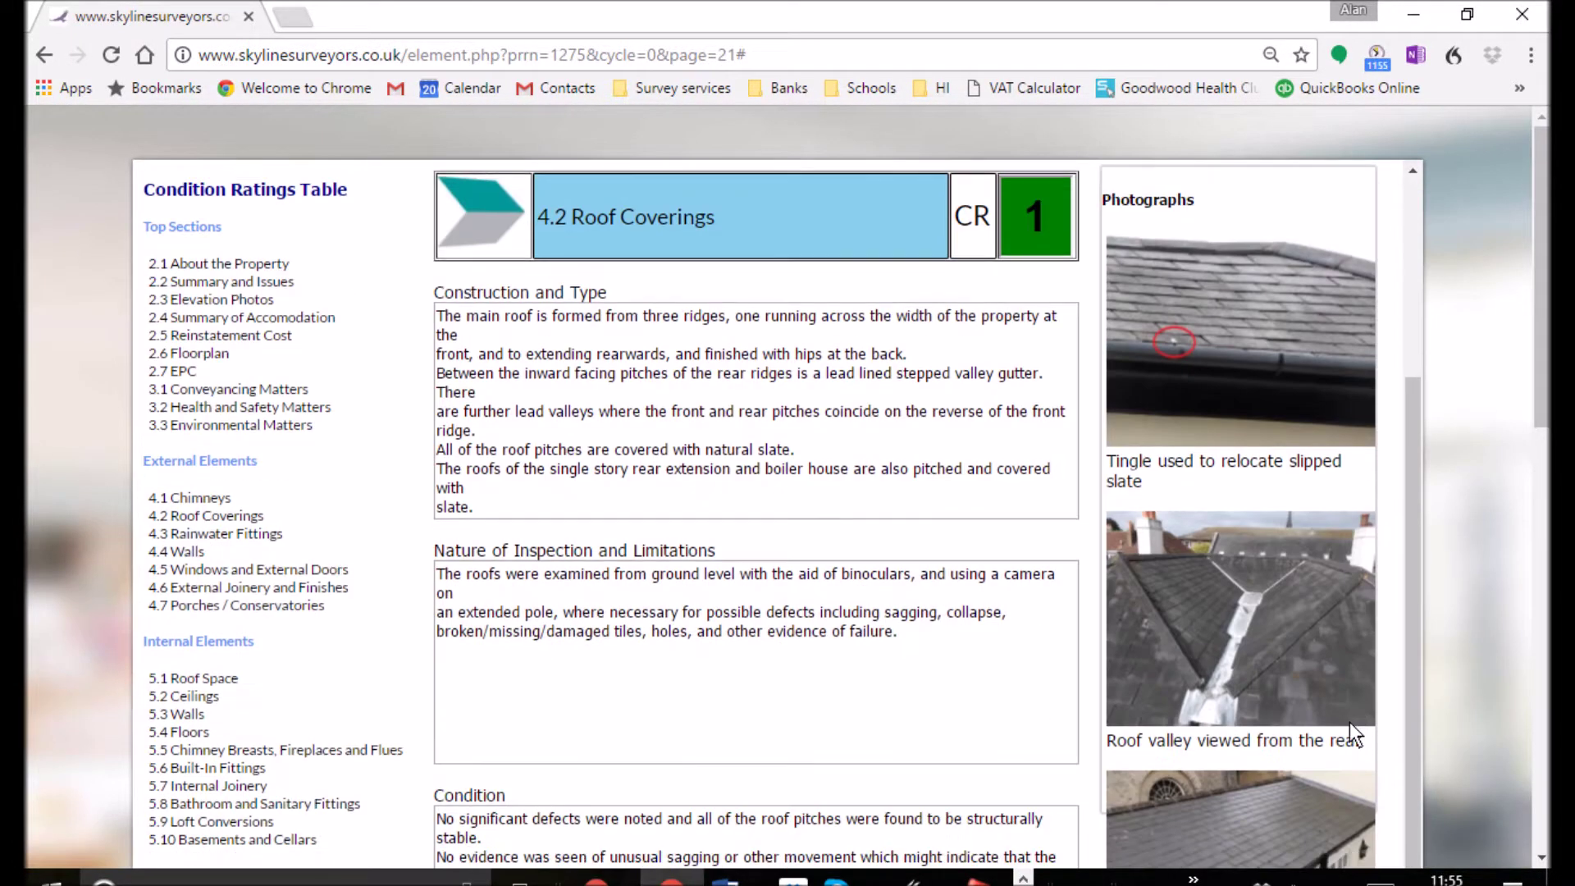
scroll(1361, 720, "down", 1)
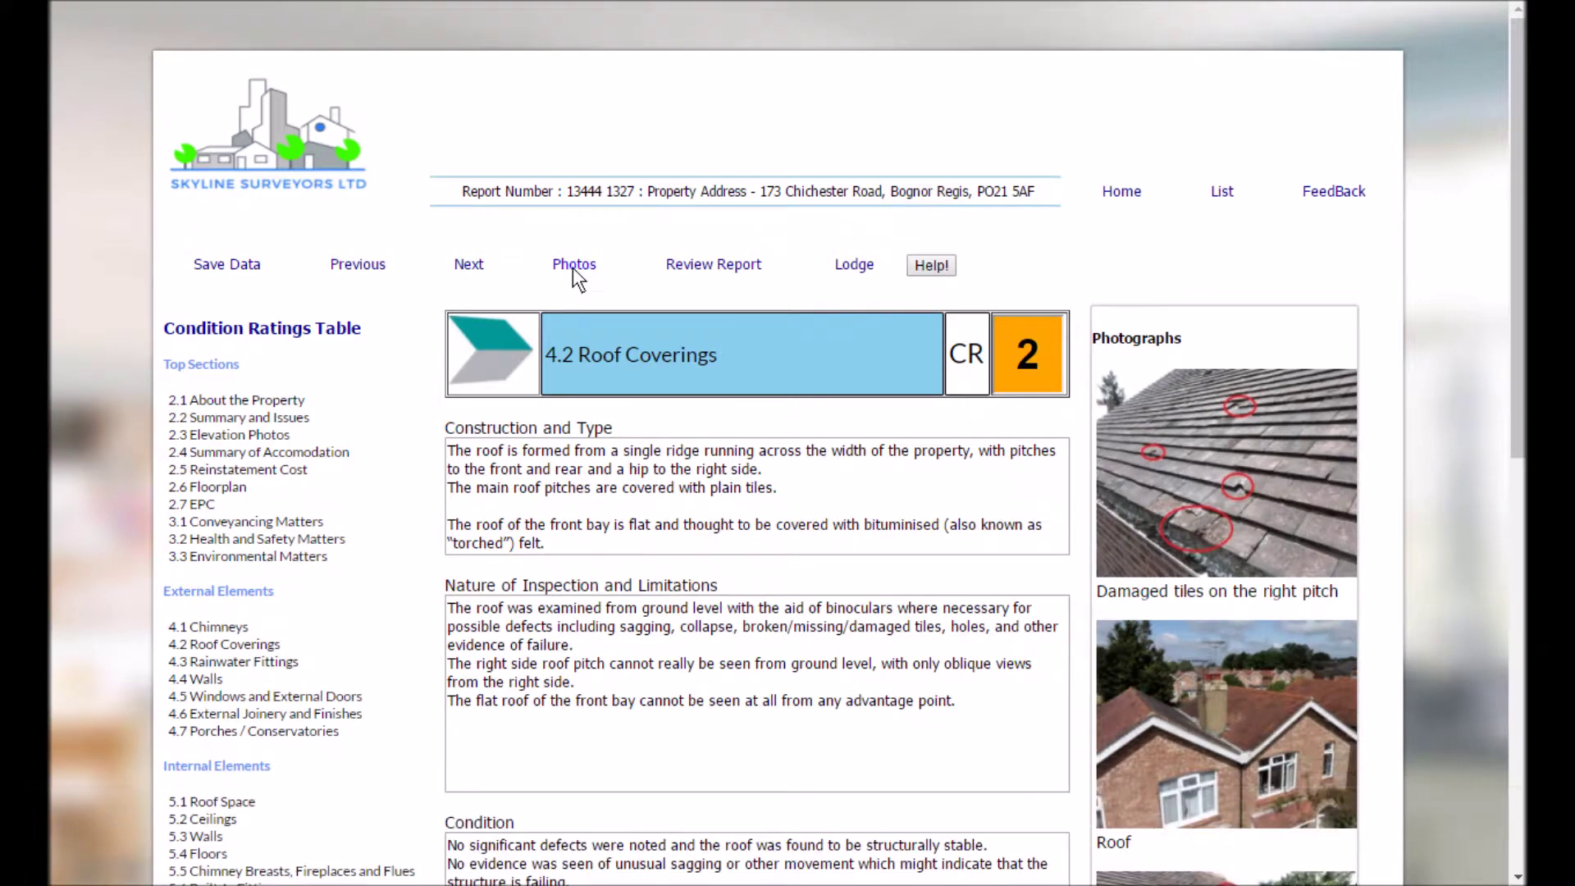
left_click(573, 268)
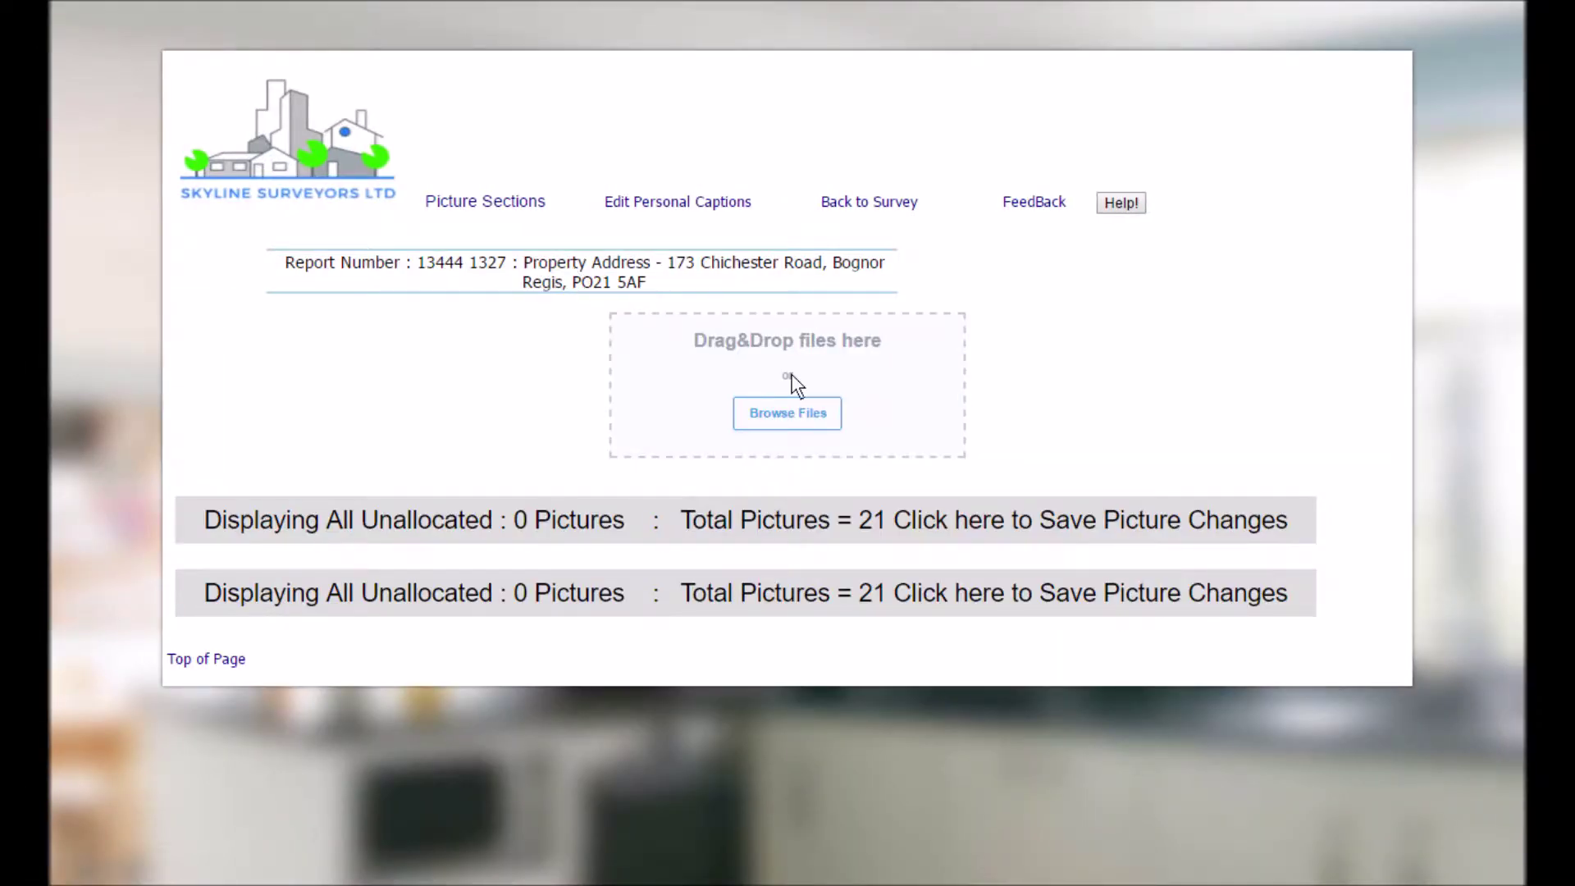
Upload the kitchen photo P1640184 (Small).JPG.
left_click(780, 408)
scroll(786, 410, "down", 3)
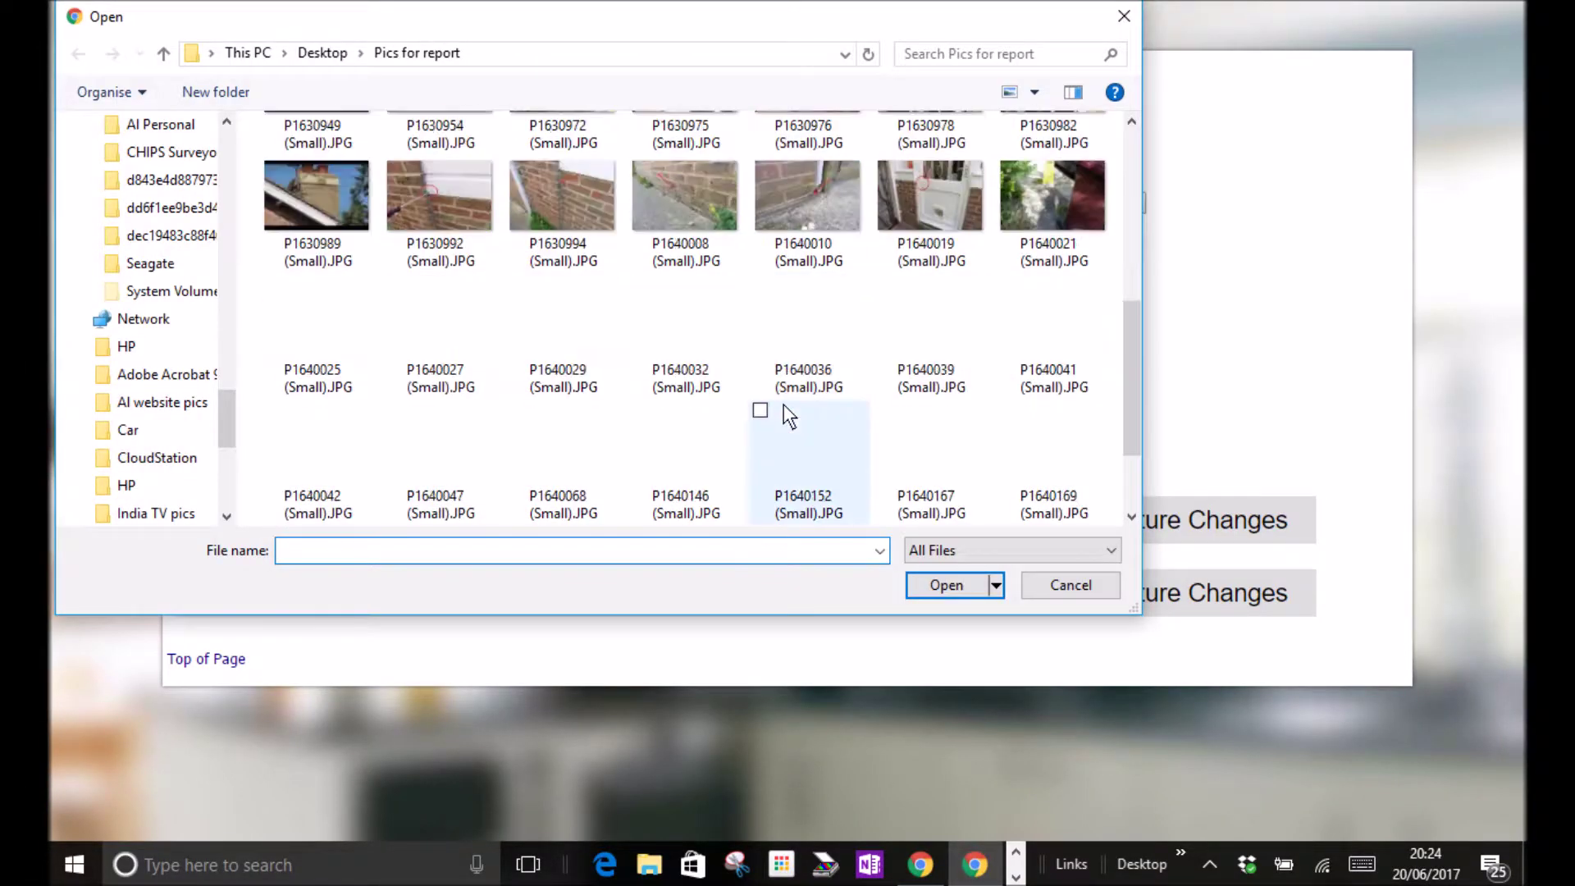
scroll(784, 407, "down", 2)
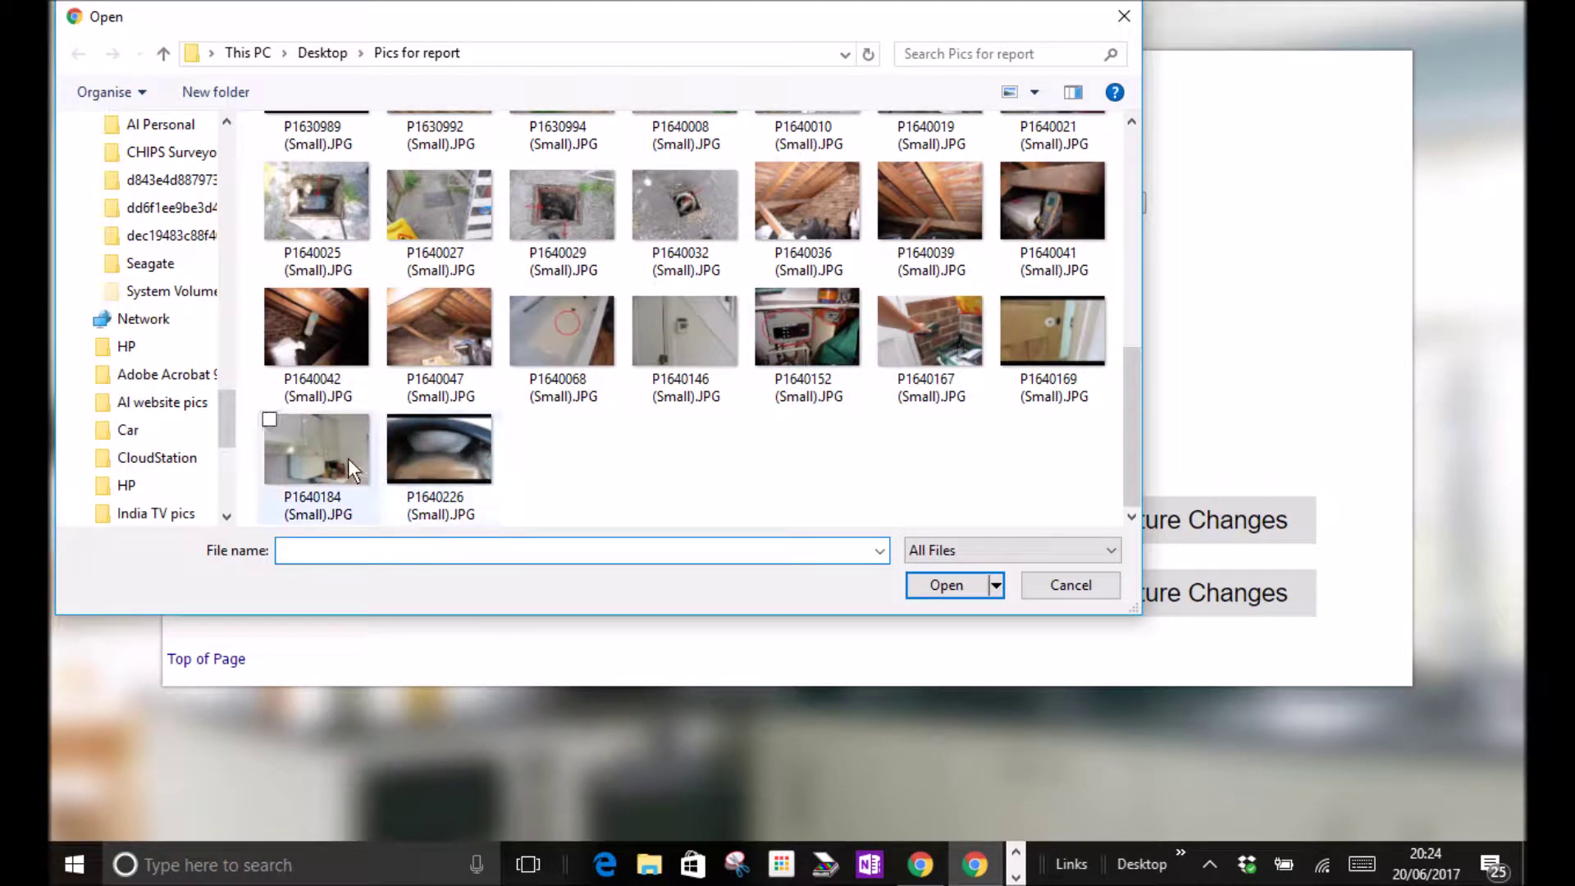
double_click(323, 456)
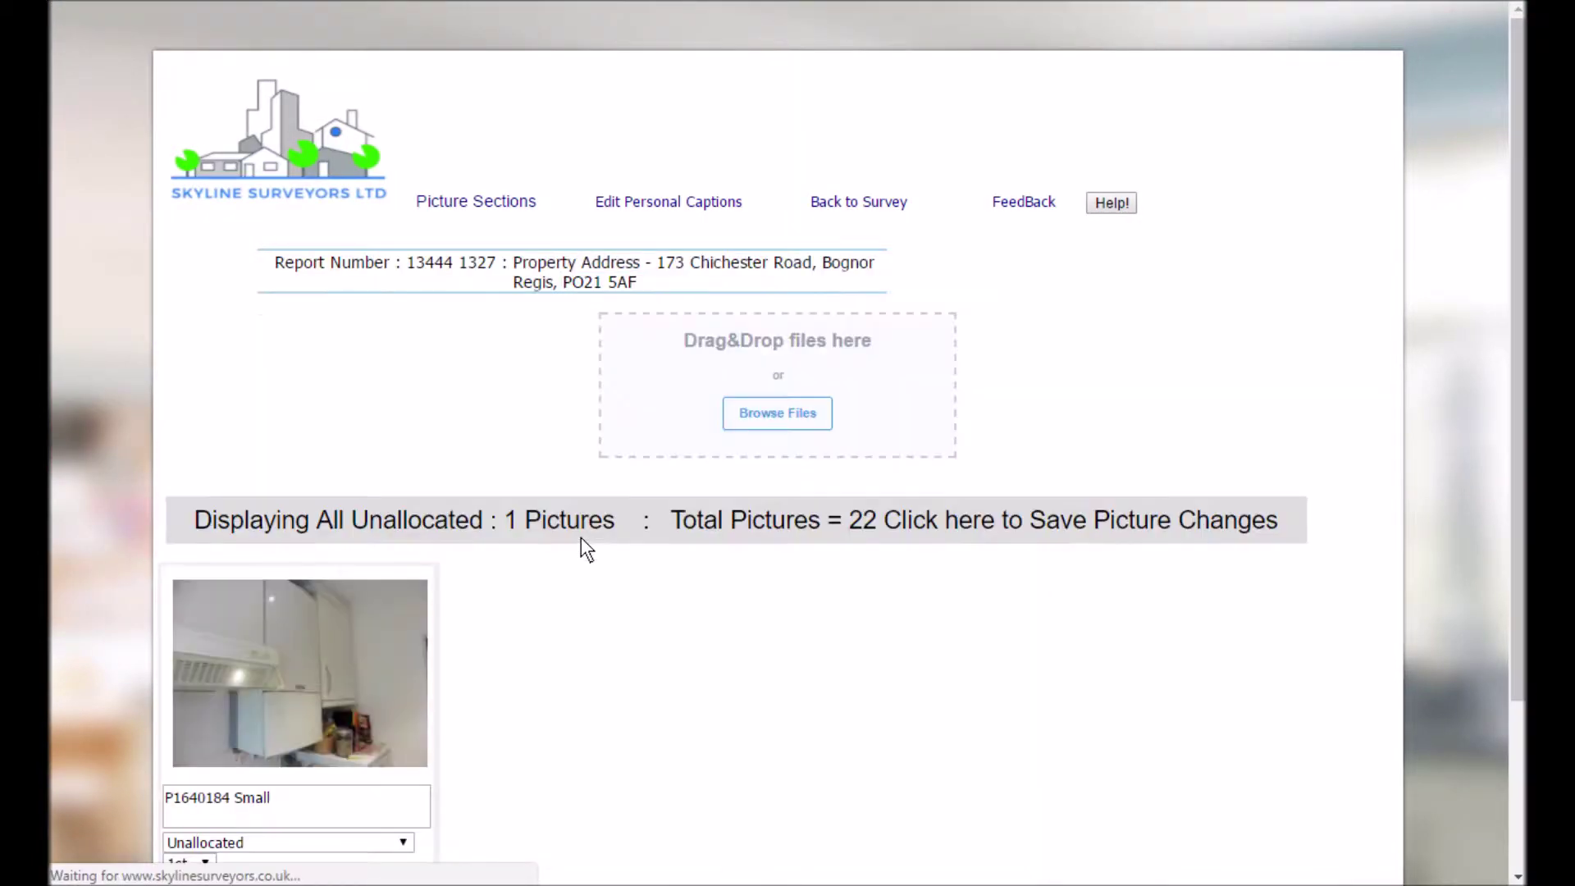
Caption the photo 'Boiler' under 6.4 Heating/Cooling, save it, and return to the survey.
scroll(558, 538, "down", 3)
left_click_drag(287, 578, 151, 579)
type("B")
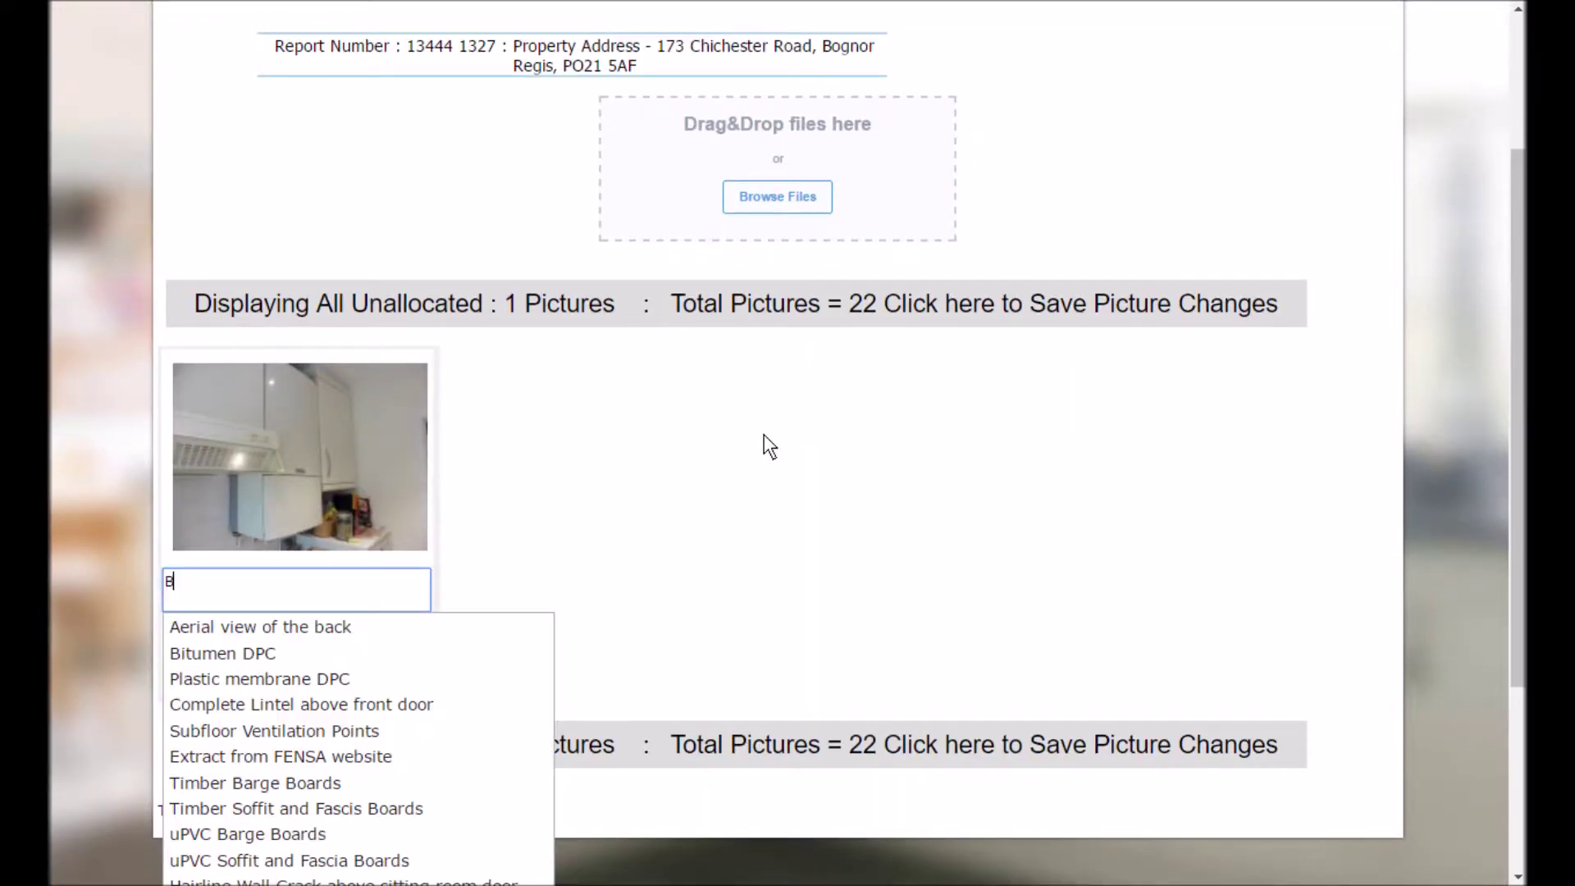
type("oi")
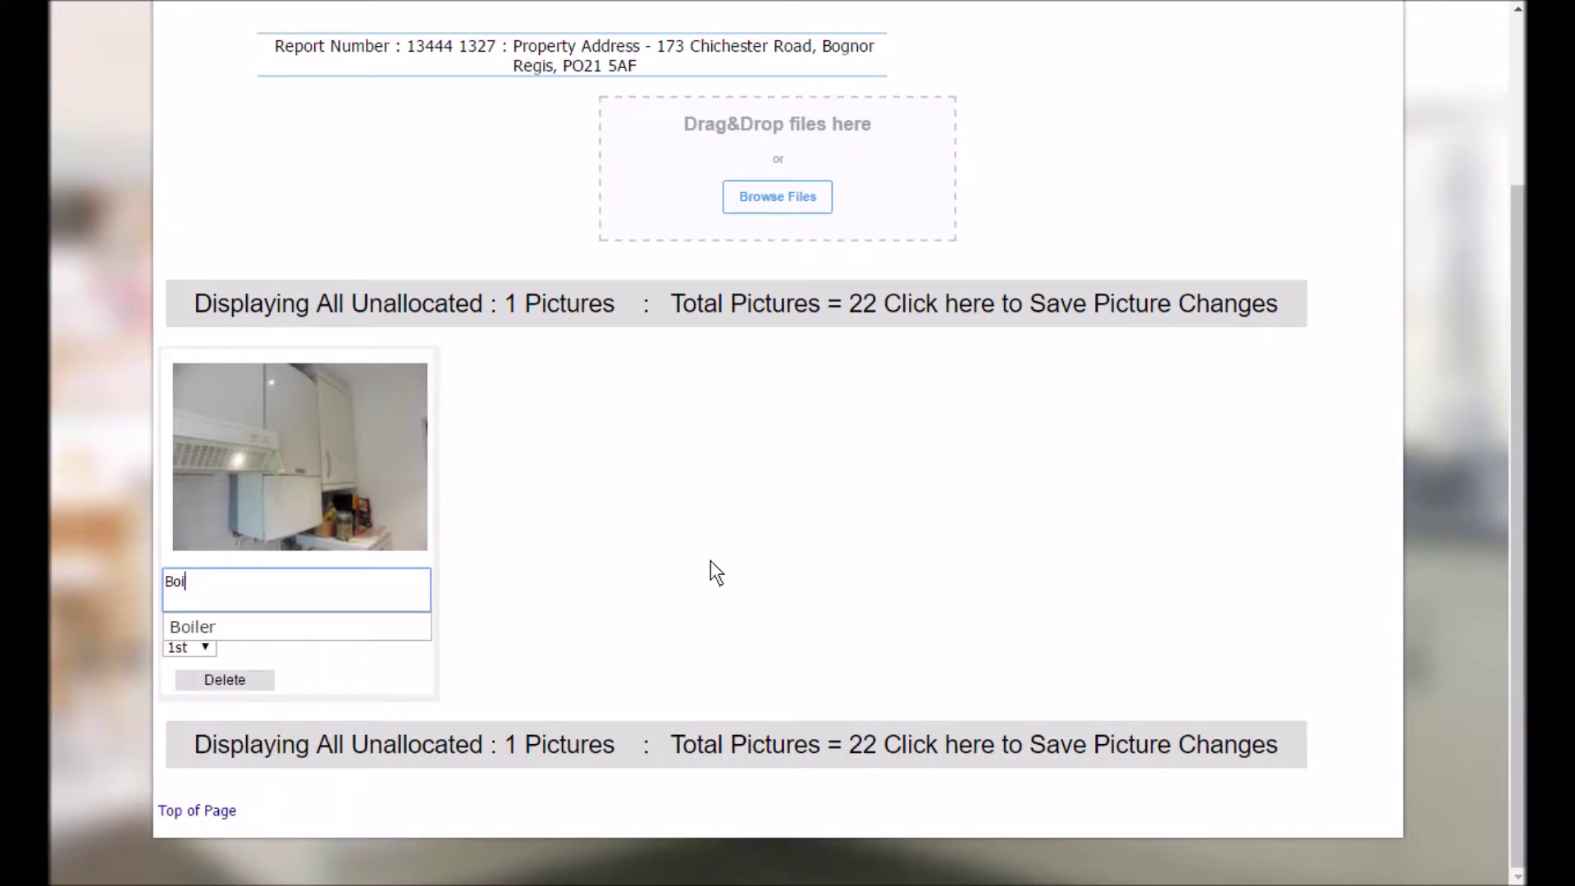
left_click(223, 627)
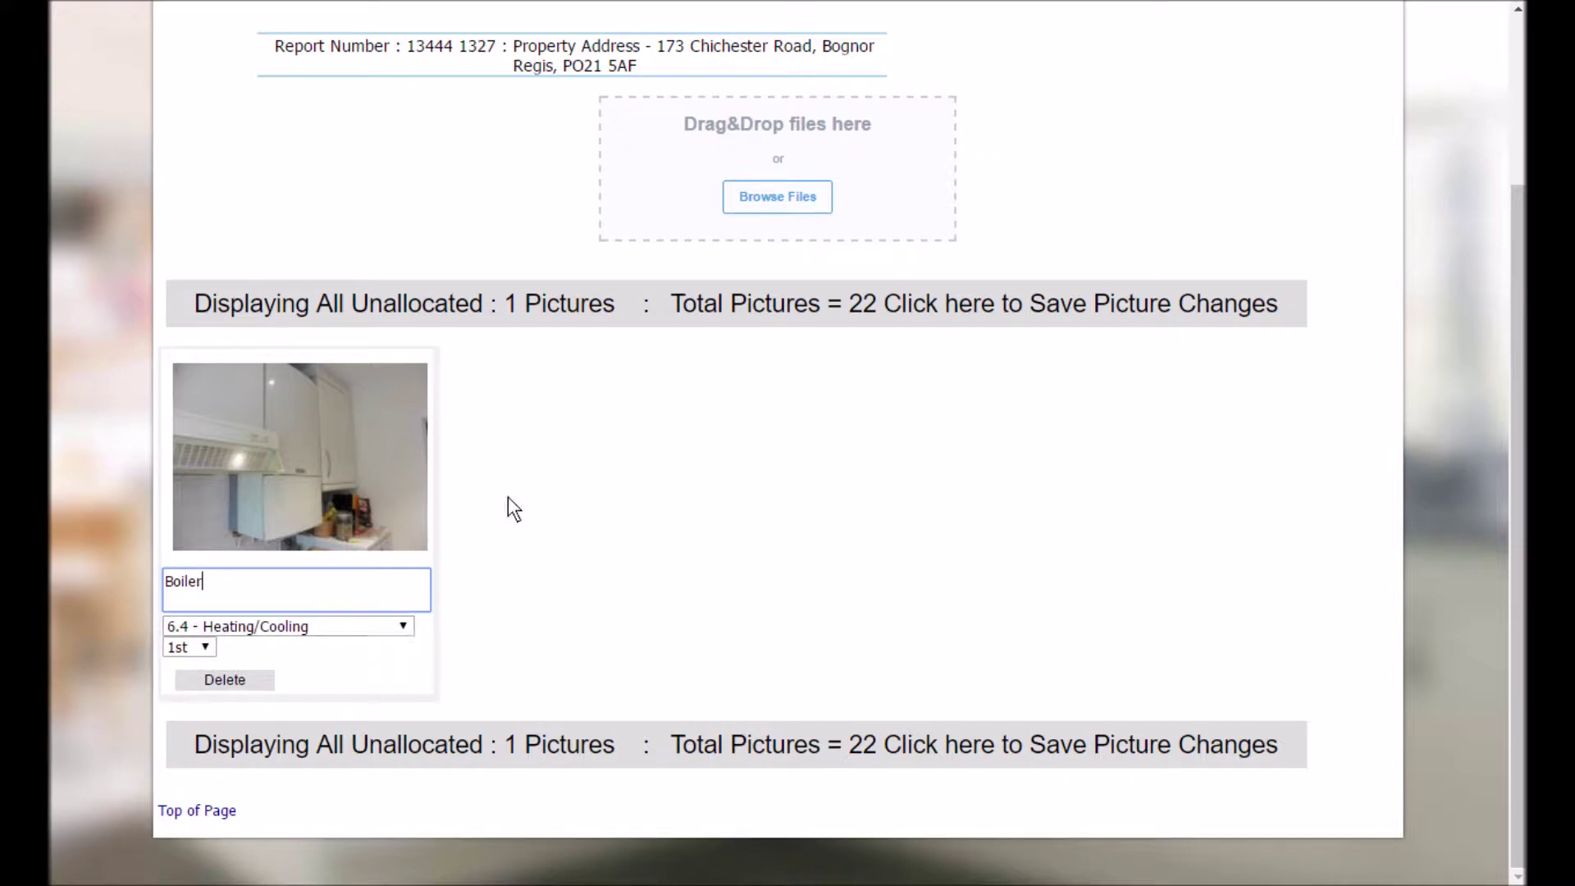
scroll(509, 492, "up", 2)
scroll(508, 493, "up", 1)
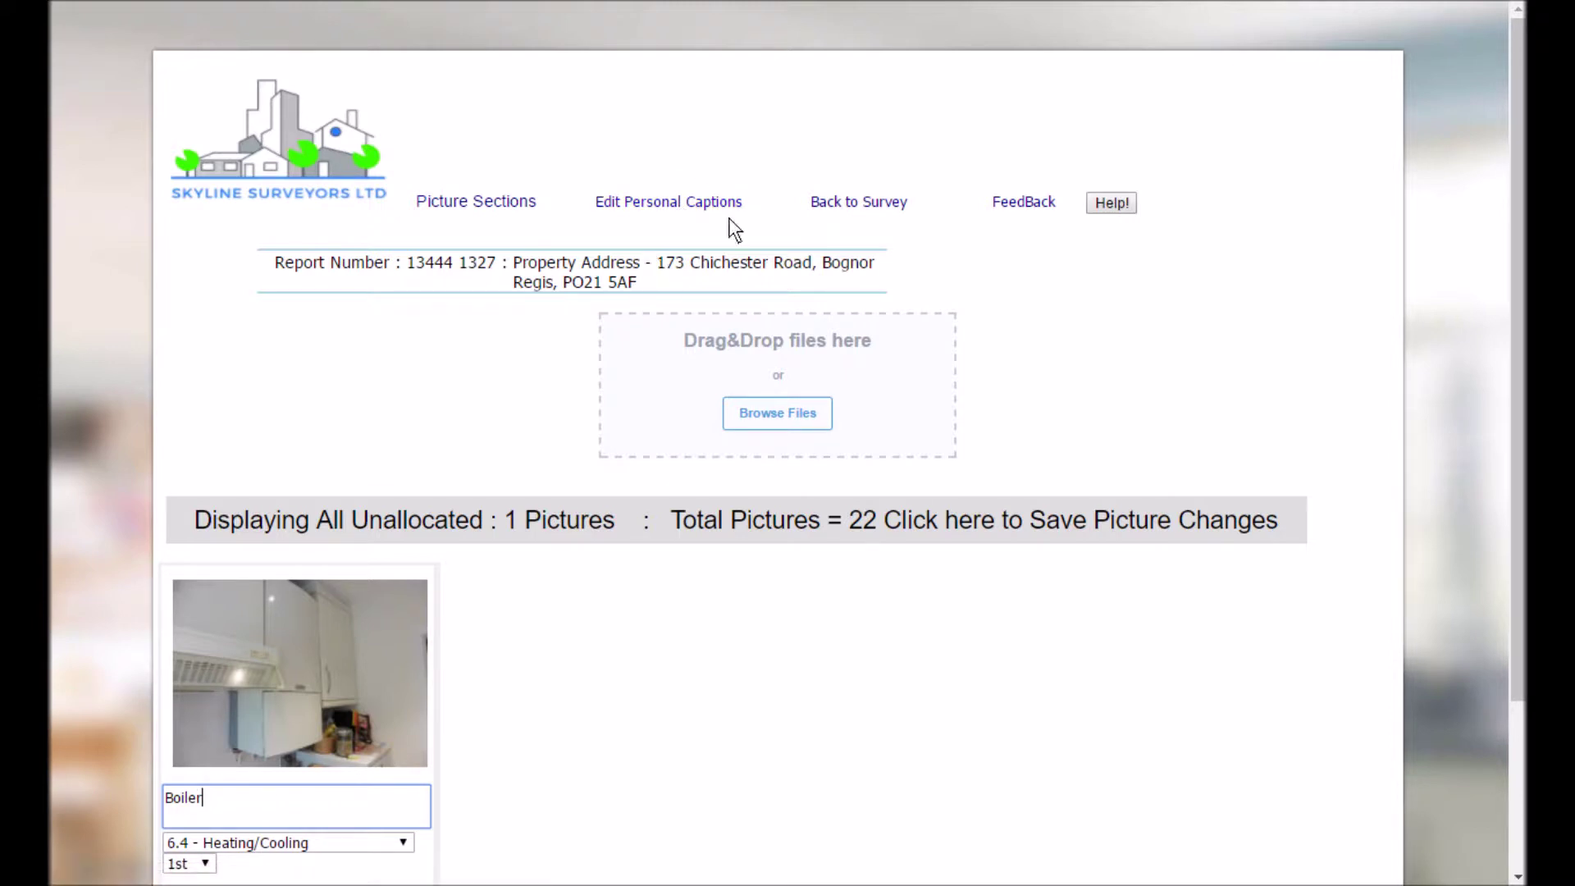
left_click(754, 522)
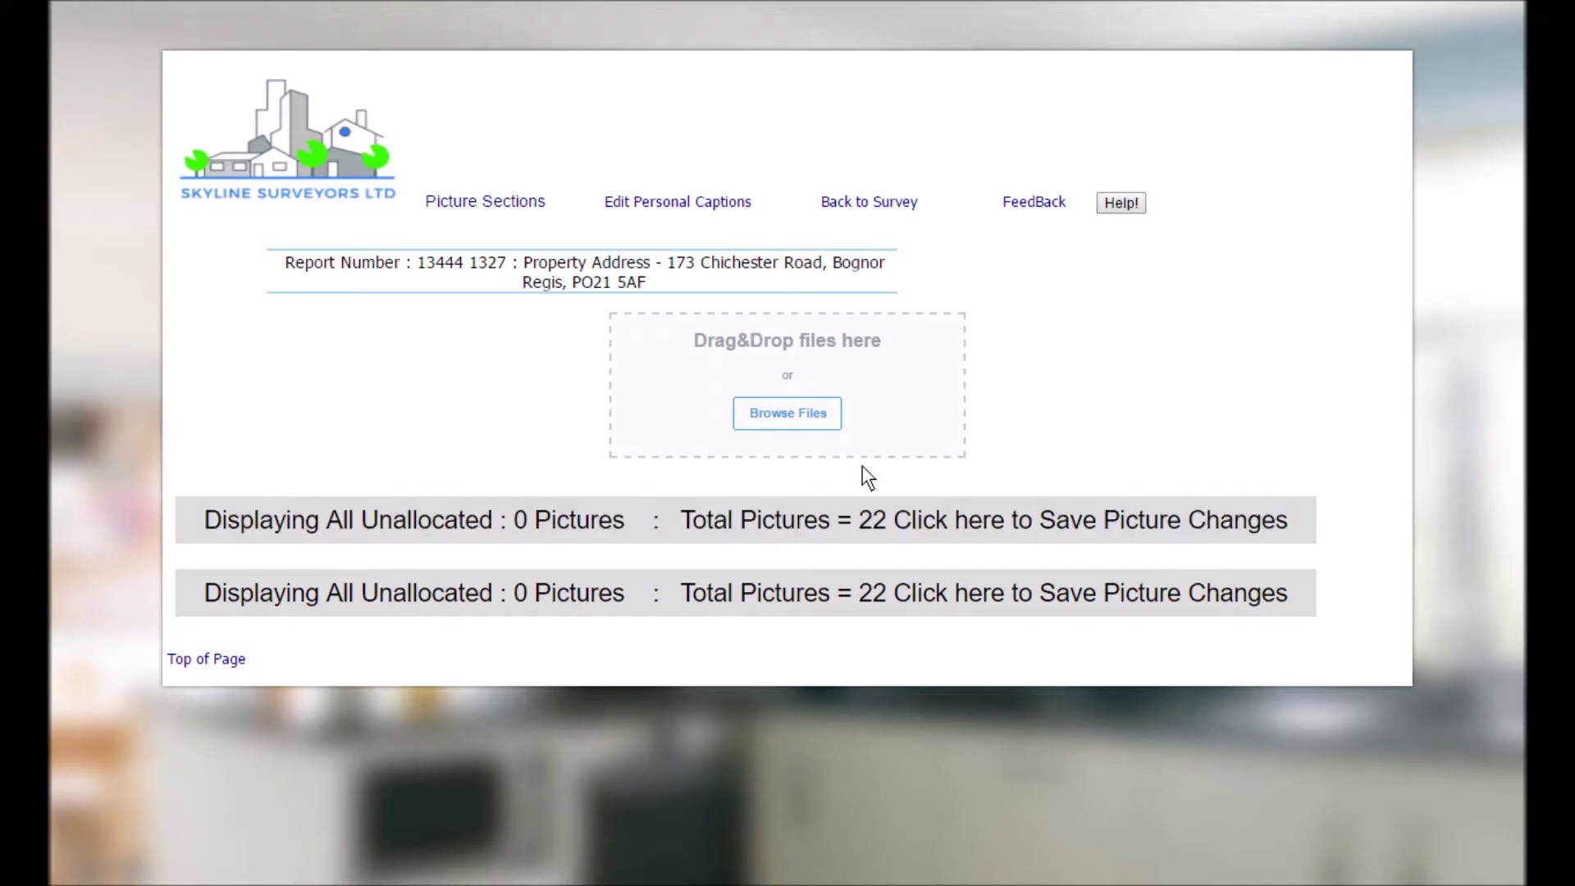
left_click(895, 203)
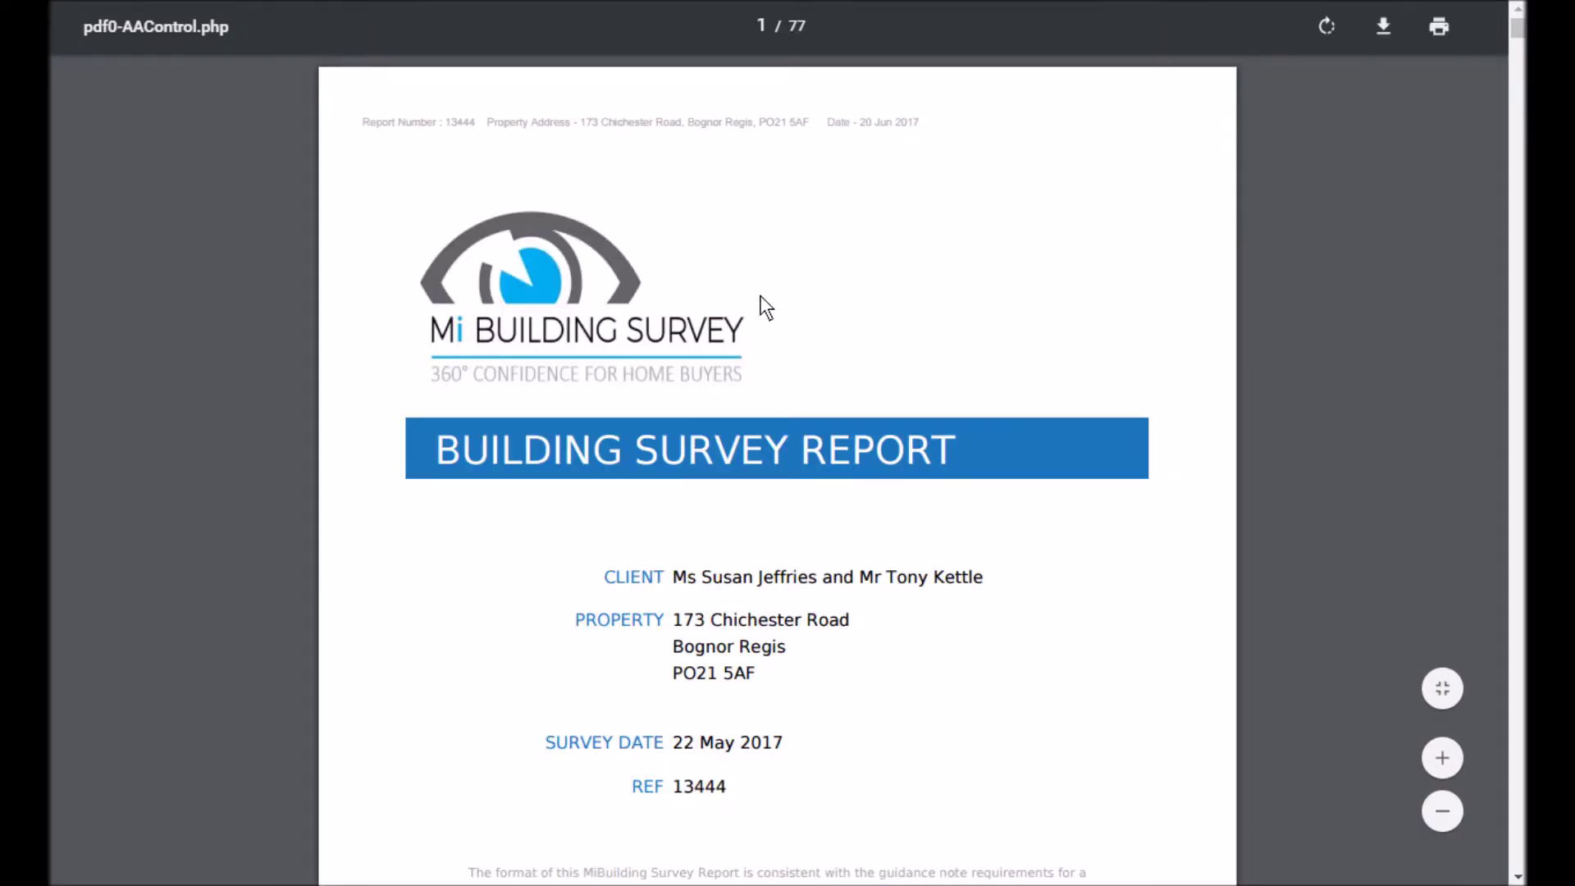
scroll(997, 535, "down", 15)
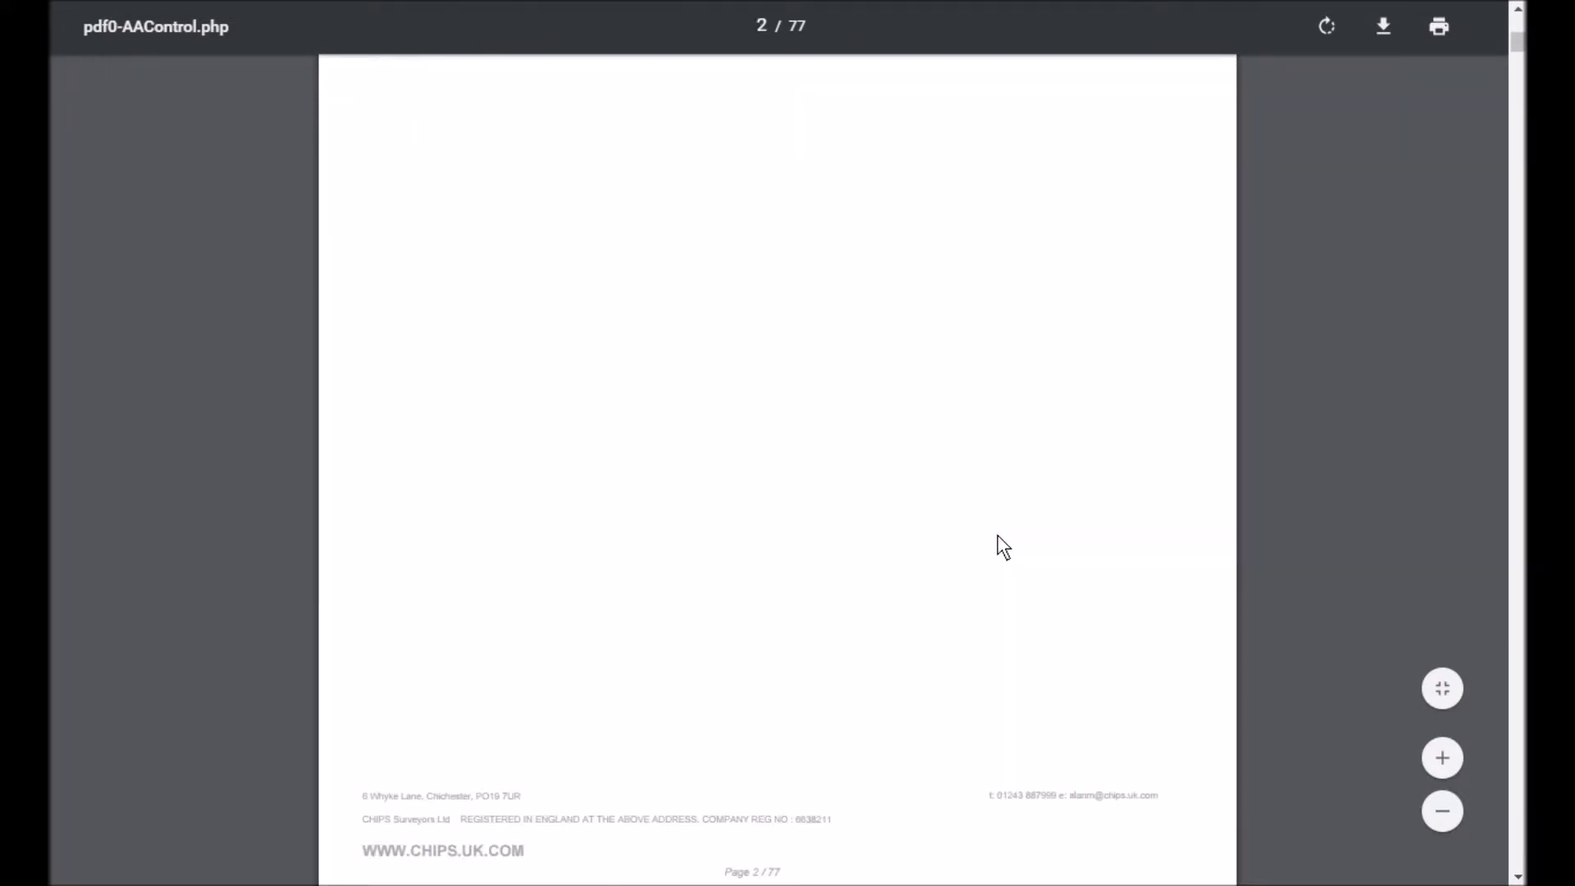
scroll(1003, 547, "down", 15)
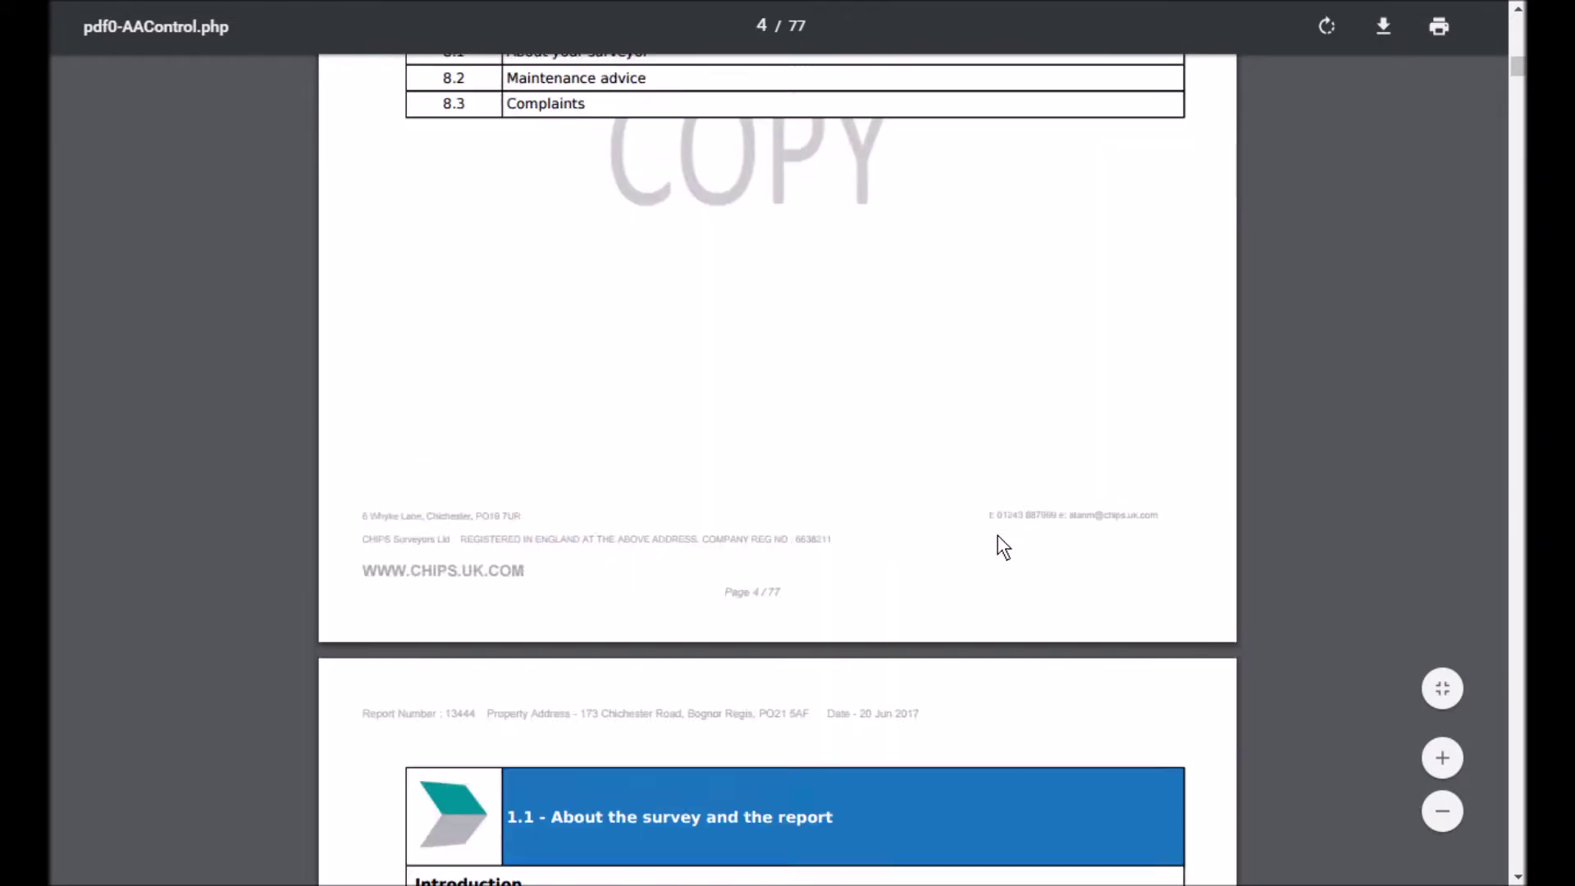
scroll(998, 535, "down", 20)
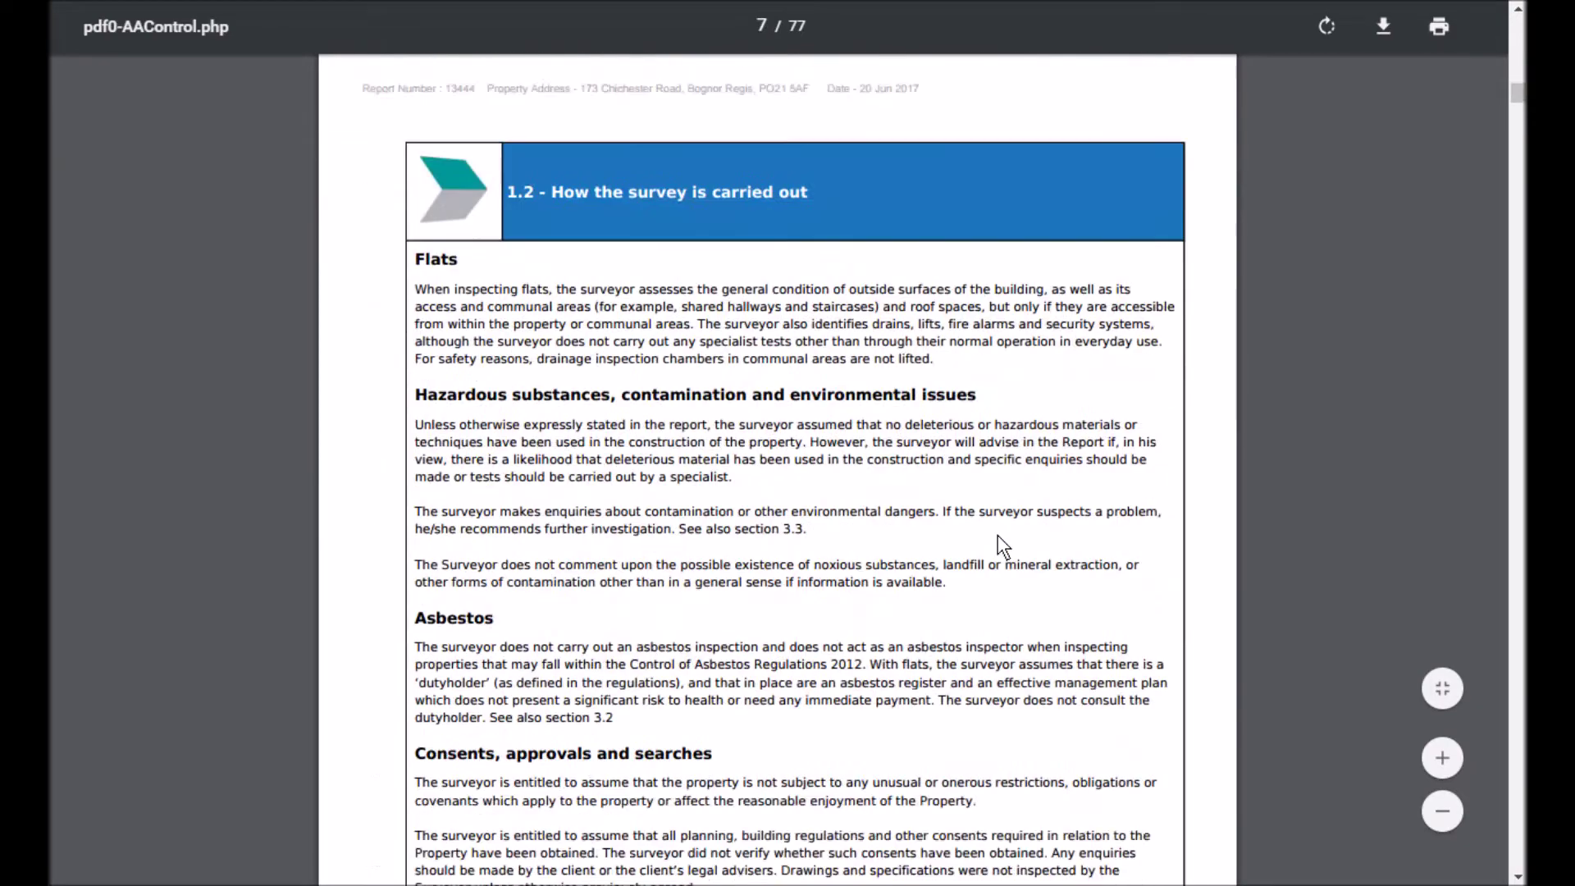
scroll(997, 535, "down", 10)
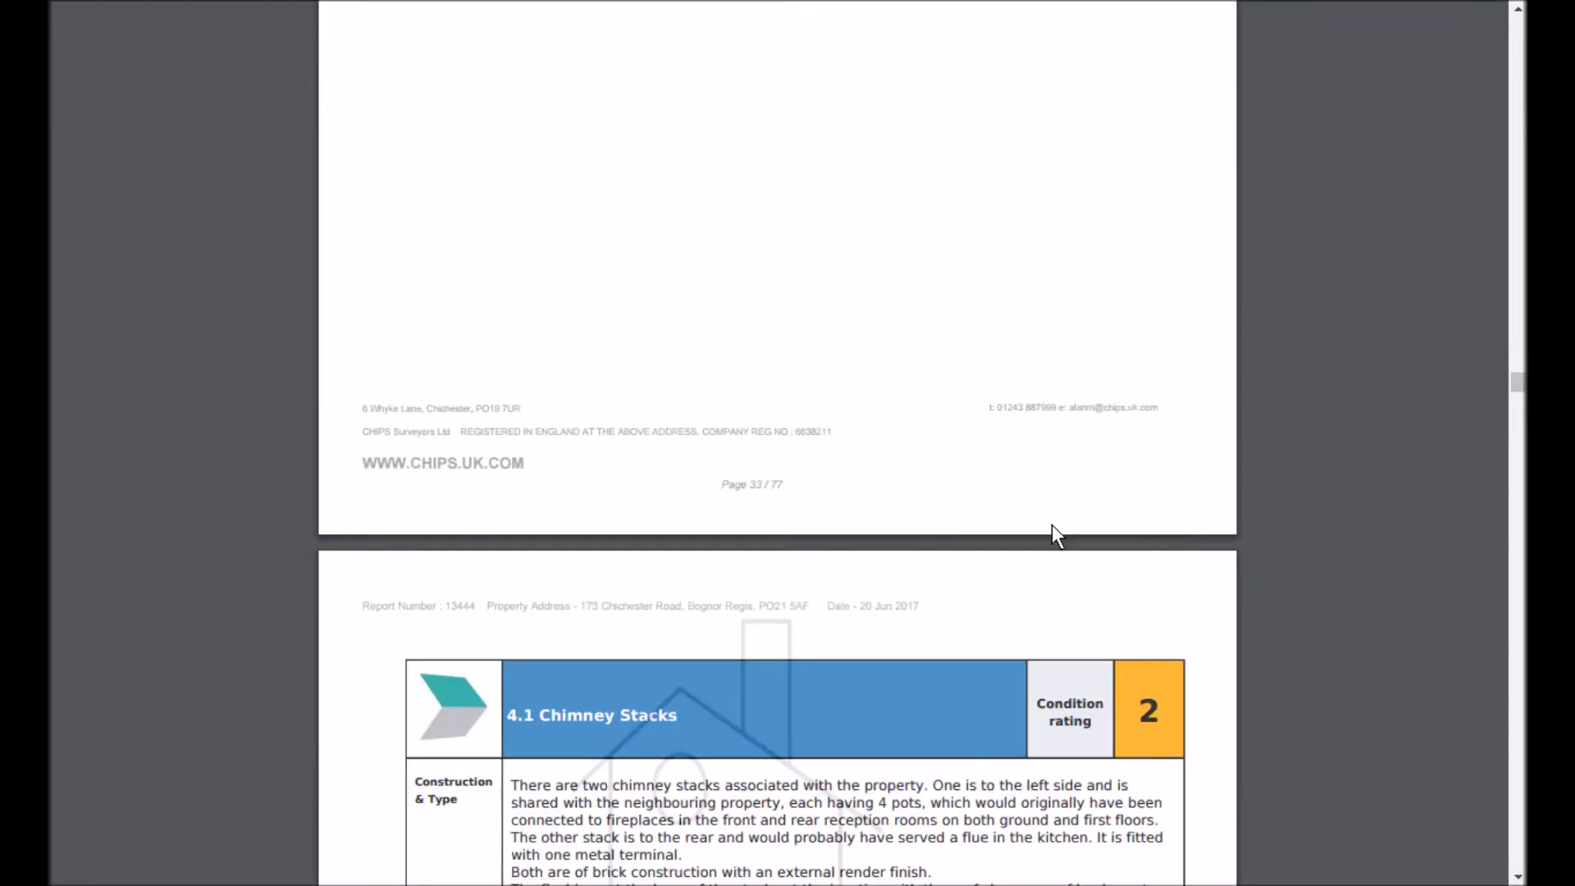
scroll(1052, 525, "down", 12)
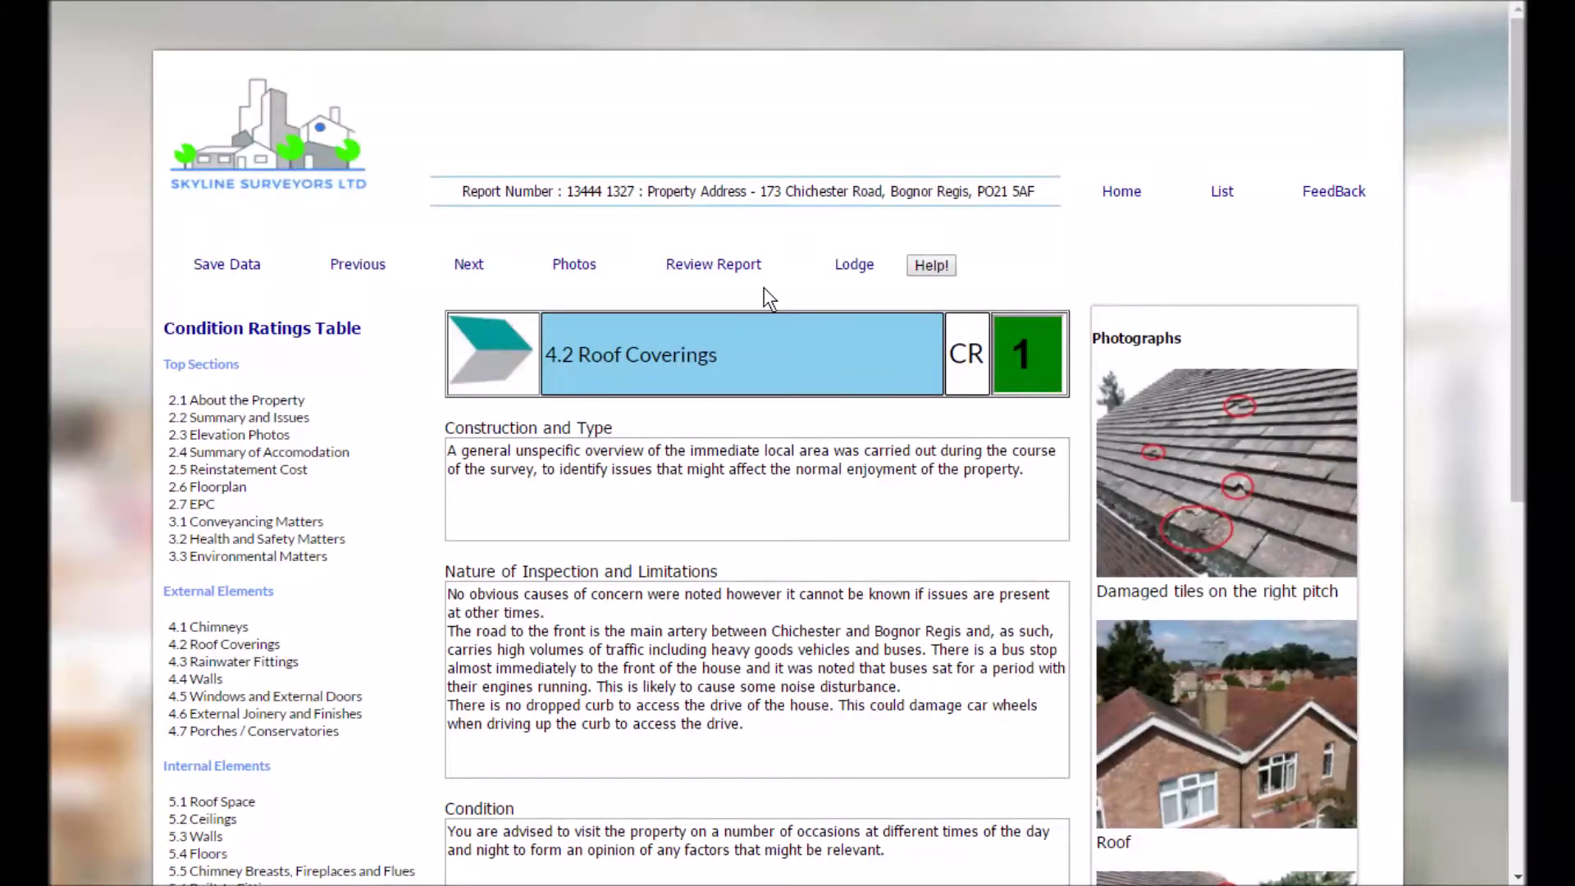
Lodge the survey report from the Lodge Report page.
left_click(854, 264)
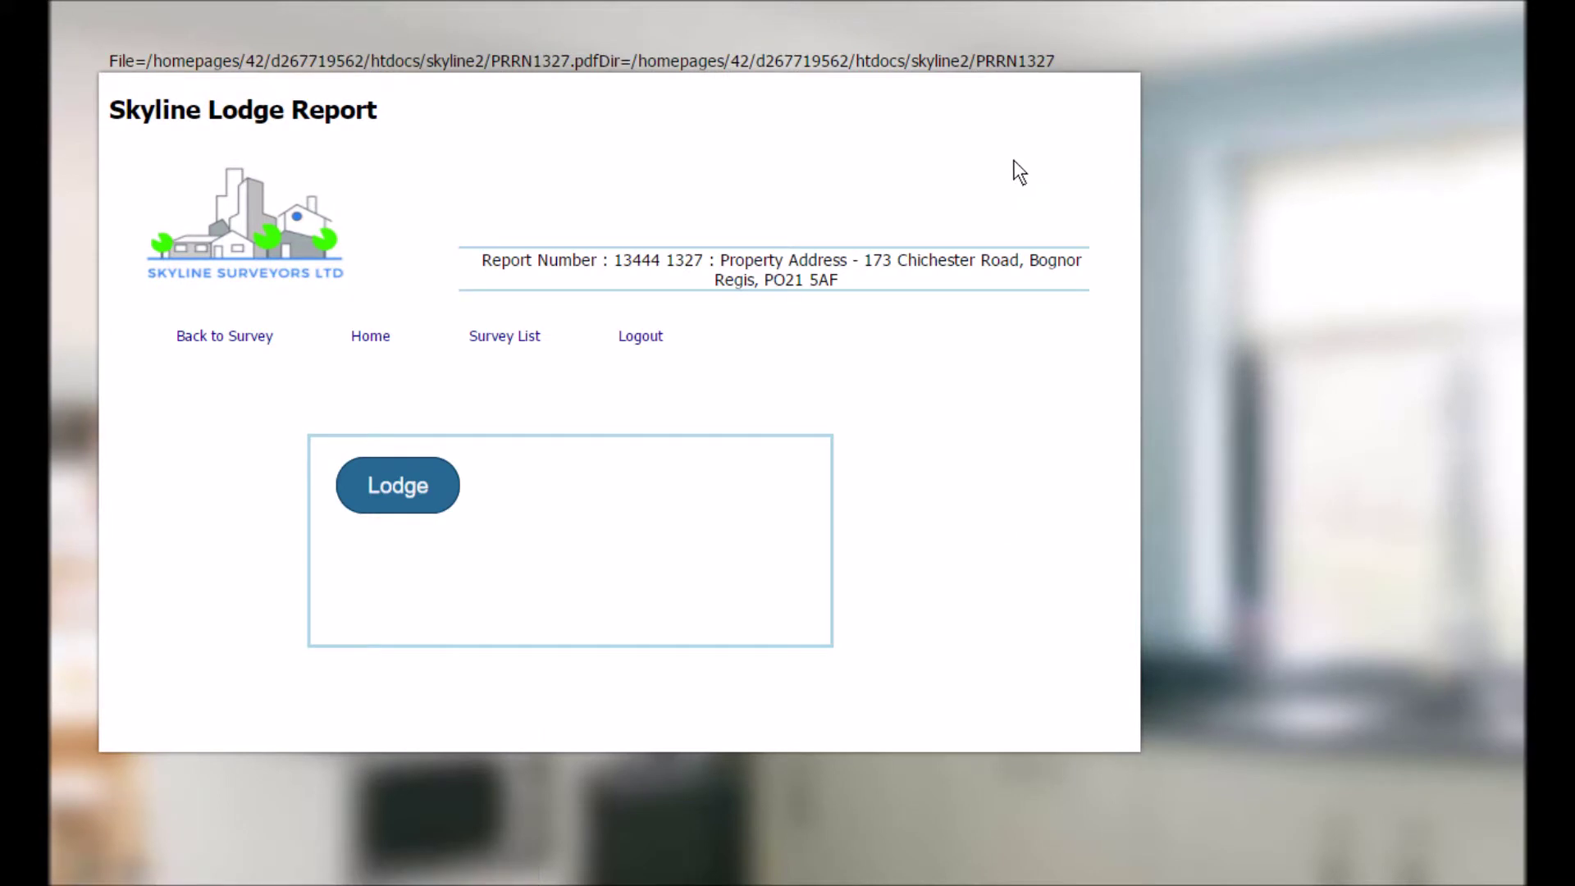
left_click(415, 486)
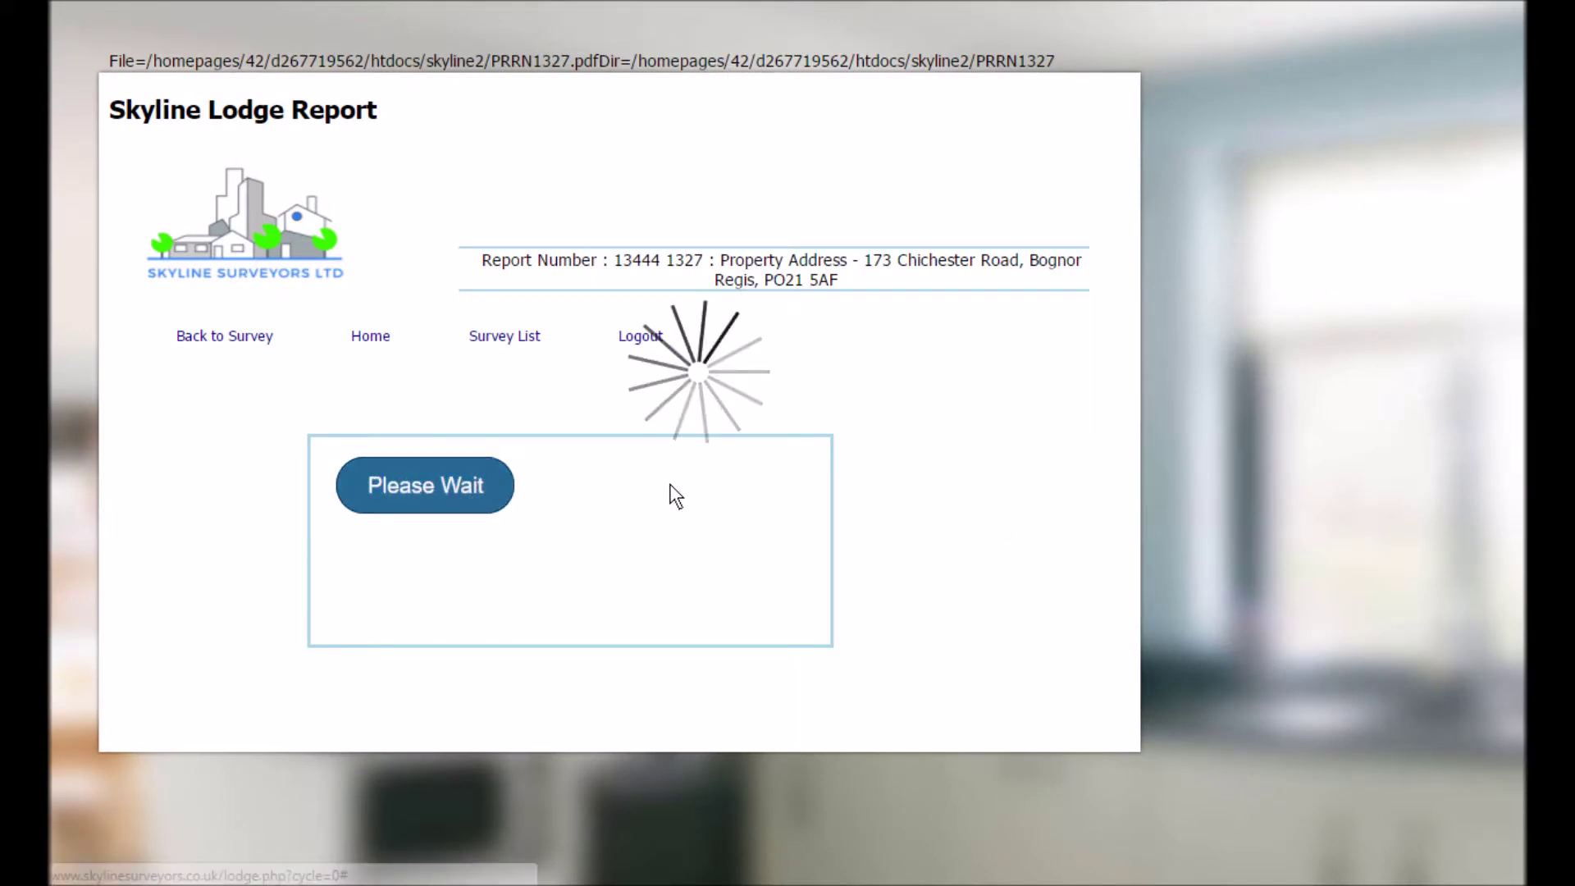